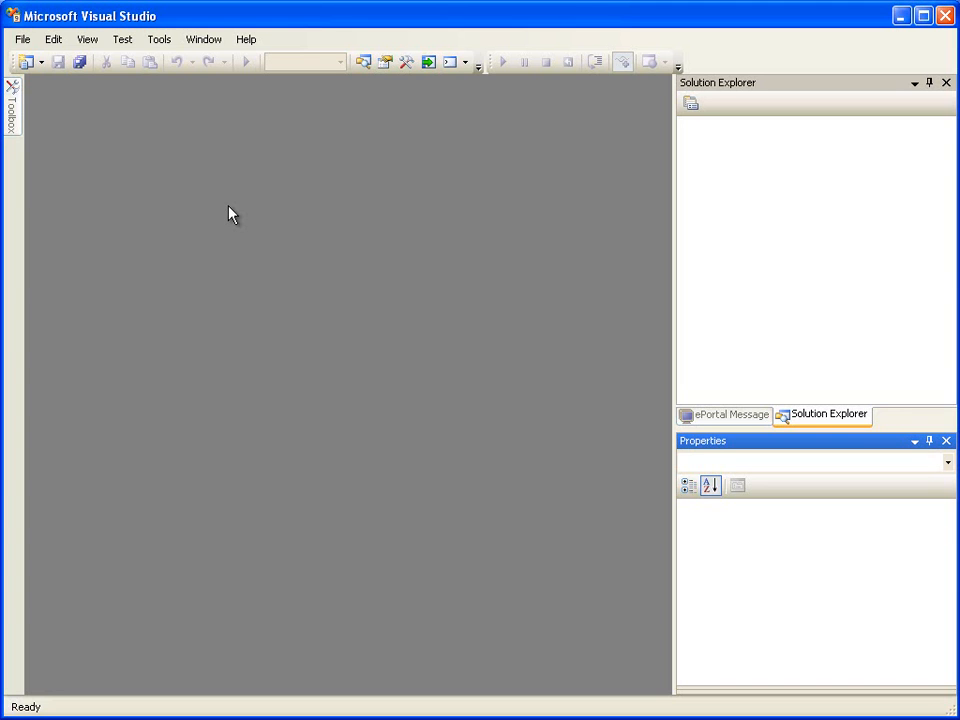
Start a new project using the OS 2200 Tip Data Source template from the ClearPath OS 2200 Data Source project types.
{"action": "left_click", "coordinate": [24, 40]}
{"action": "mouse_move", "coordinate": [40, 63]}
{"action": "left_click", "coordinate": [228, 66]}
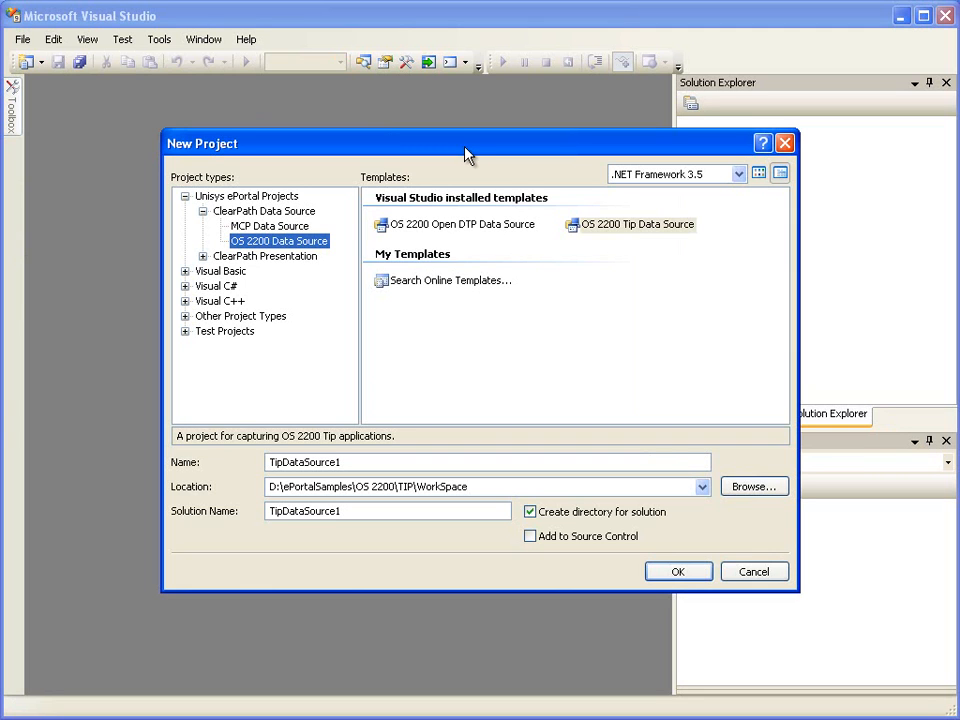
{"action": "left_click", "coordinate": [300, 196]}
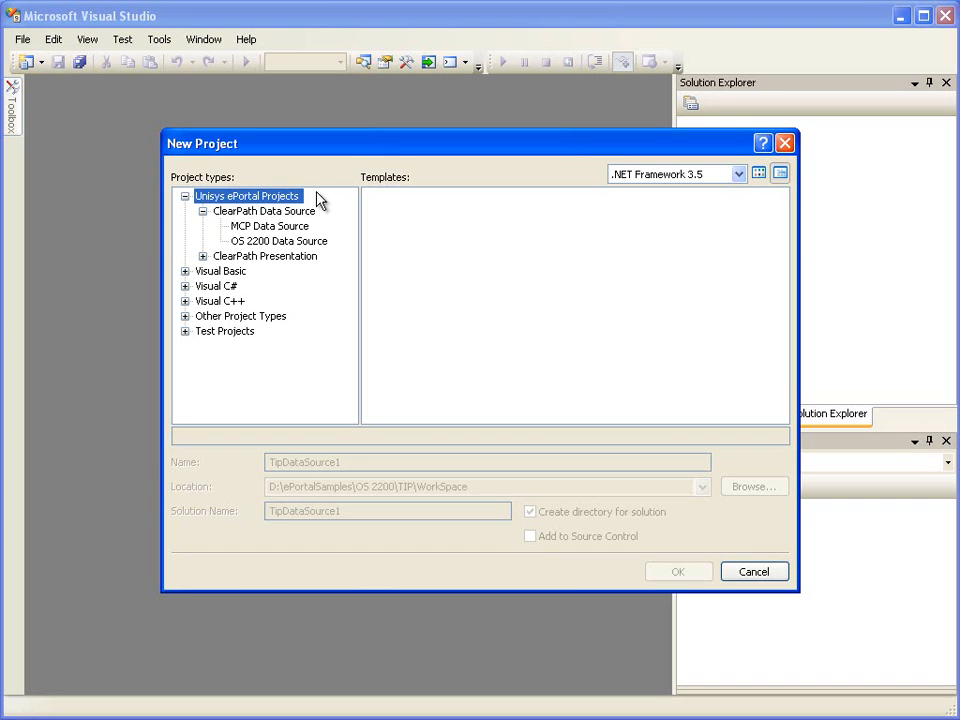
{"action": "left_click", "coordinate": [312, 212]}
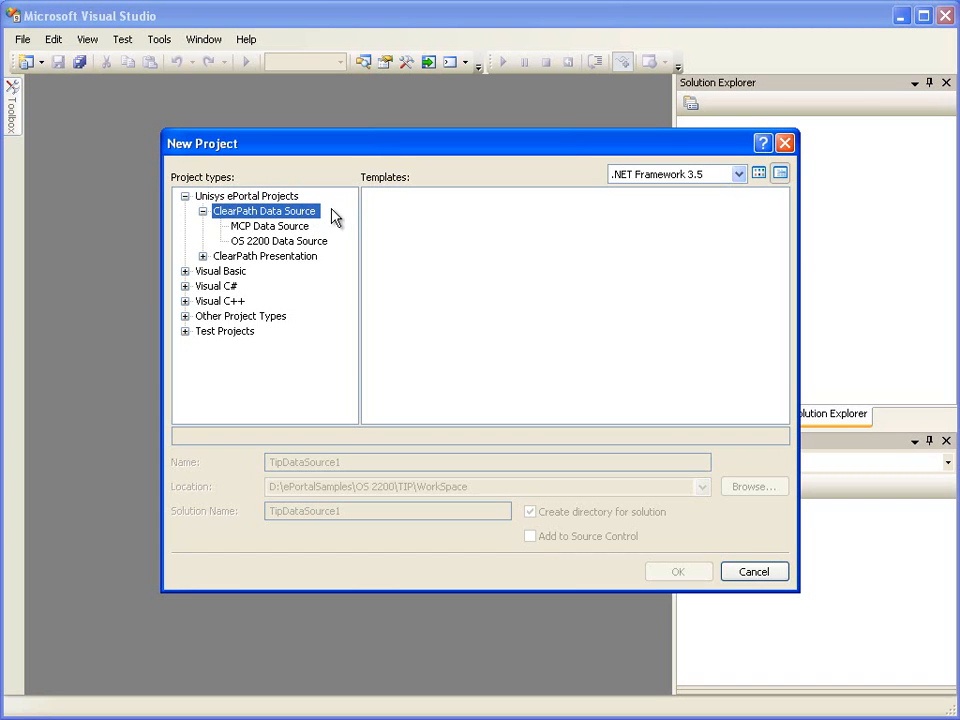
{"action": "left_click", "coordinate": [306, 258]}
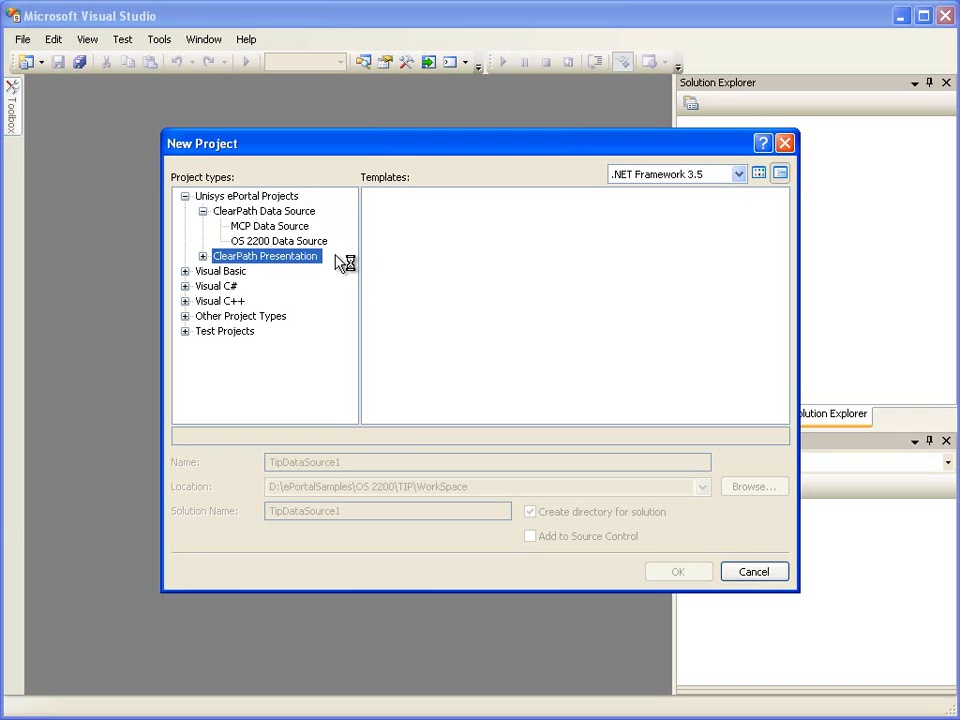
{"action": "left_click", "coordinate": [314, 213]}
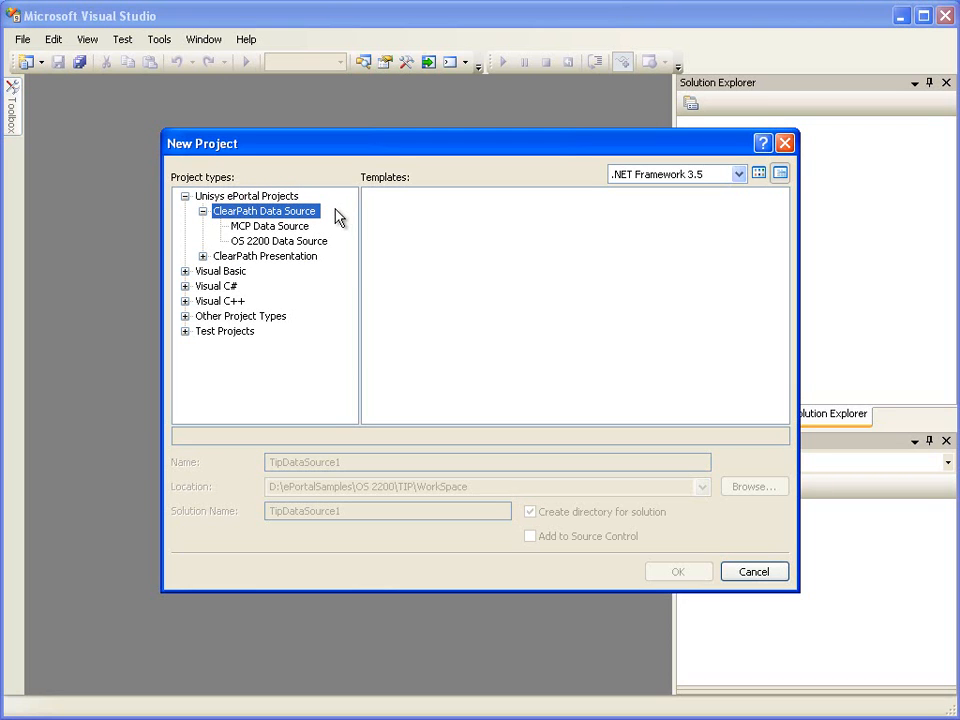
{"action": "left_click", "coordinate": [322, 240]}
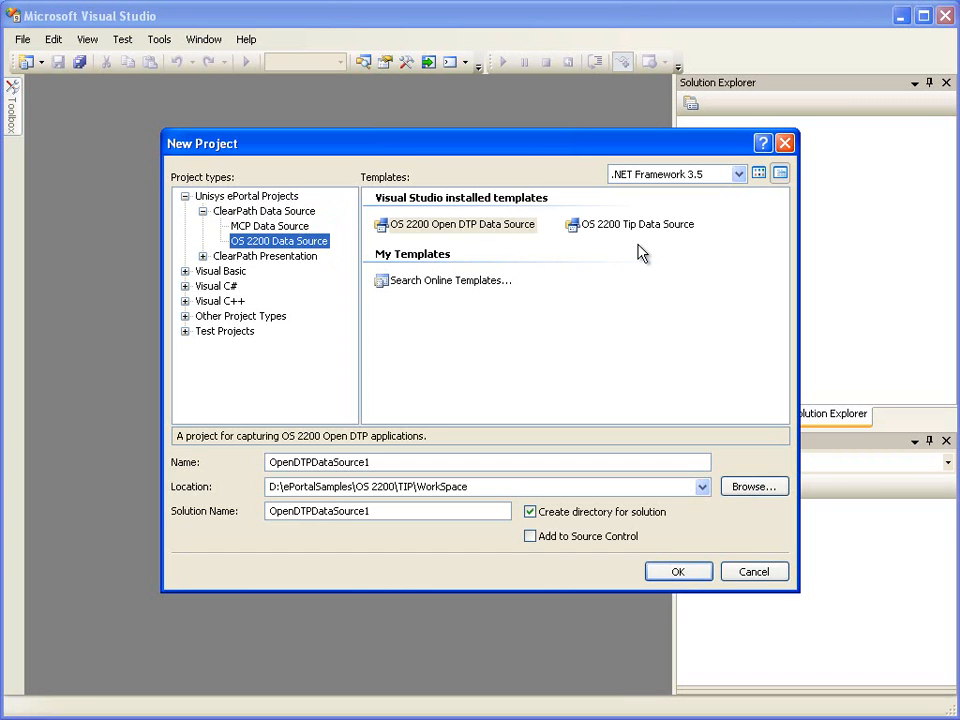
{"action": "left_click", "coordinate": [522, 230]}
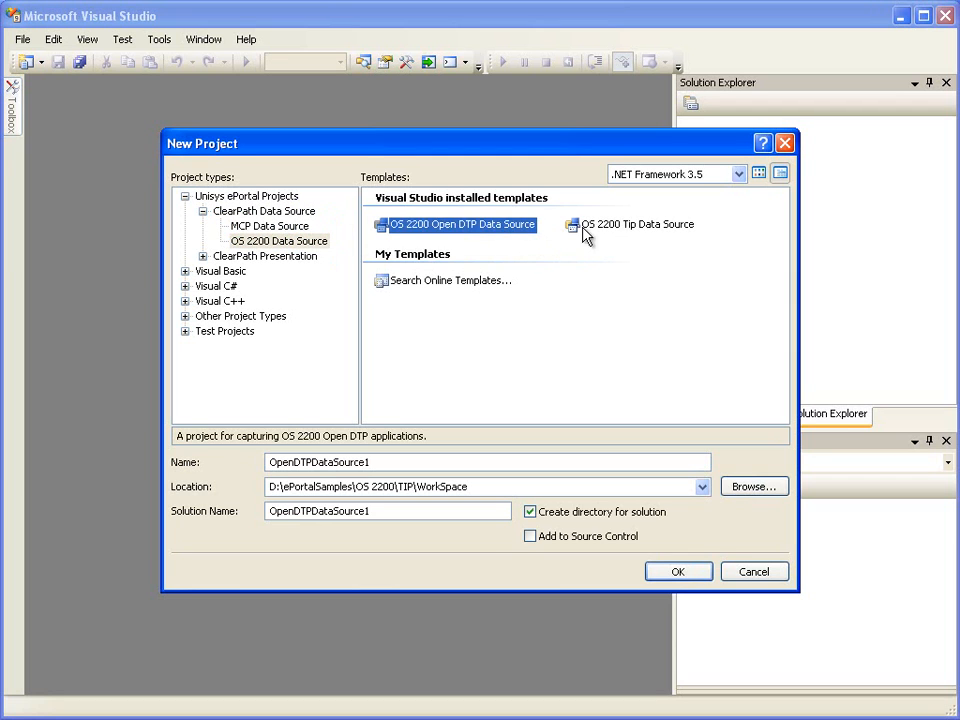
{"action": "left_click", "coordinate": [664, 228]}
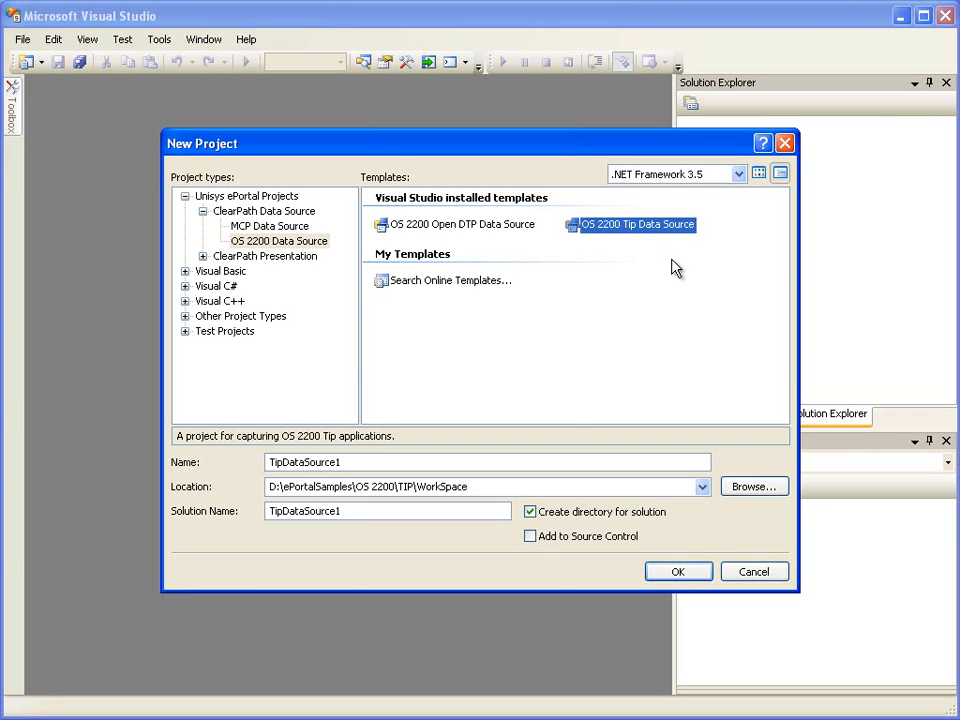
Name the project eBankDataSource and choose D:\ePortalSamples\OS 2200\TIP\WorkSpace as its location.
{"action": "left_click", "coordinate": [548, 461]}
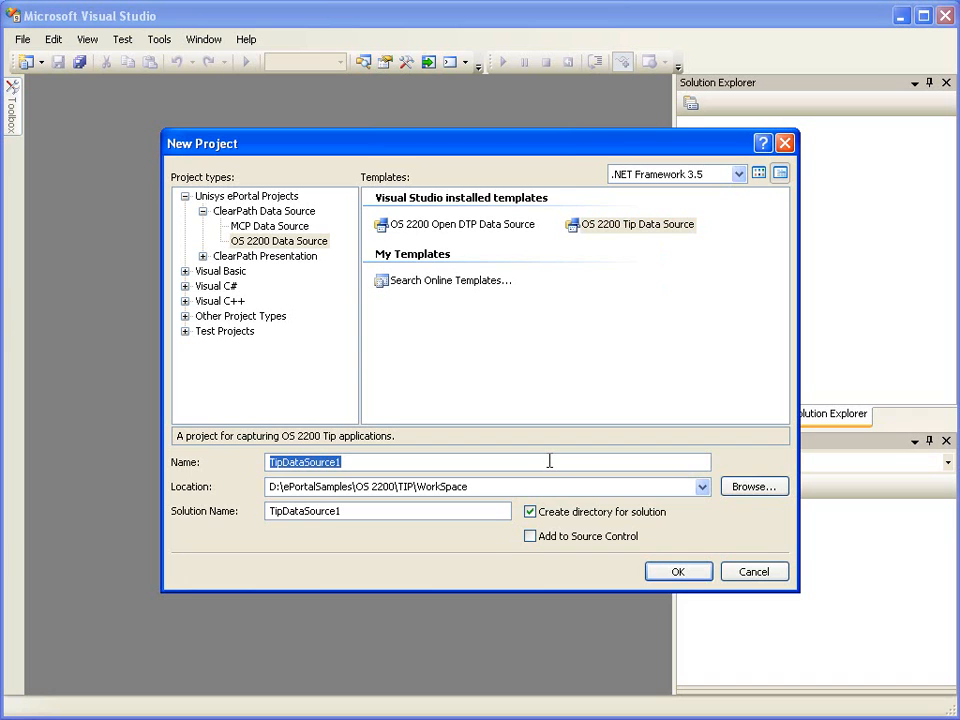
{"action": "type", "text": "eBank"}
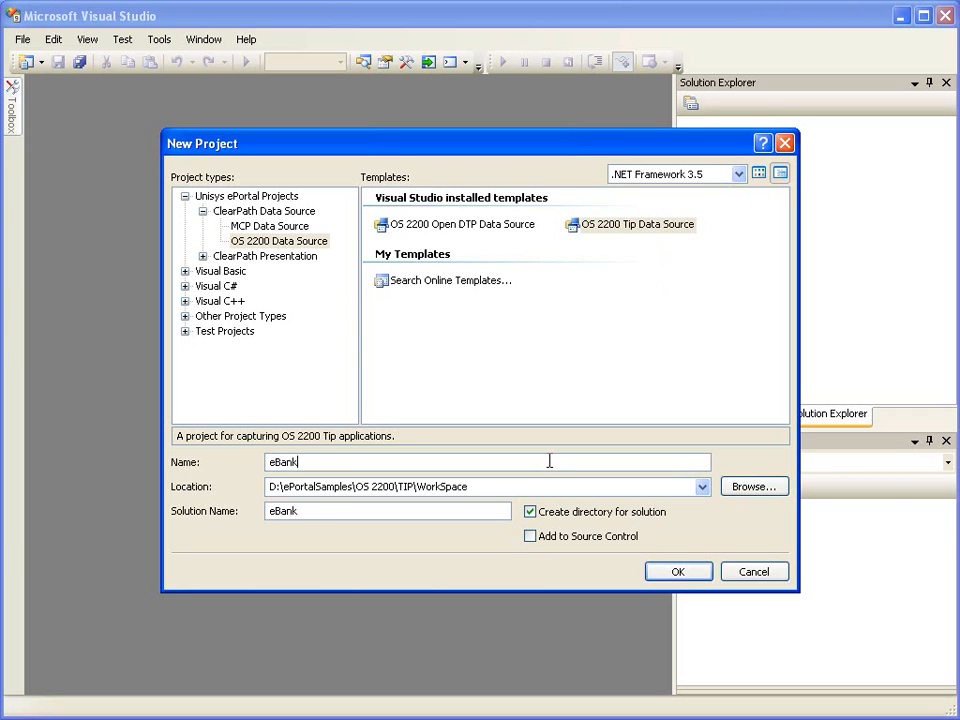
{"action": "type", "text": "DataSource"}
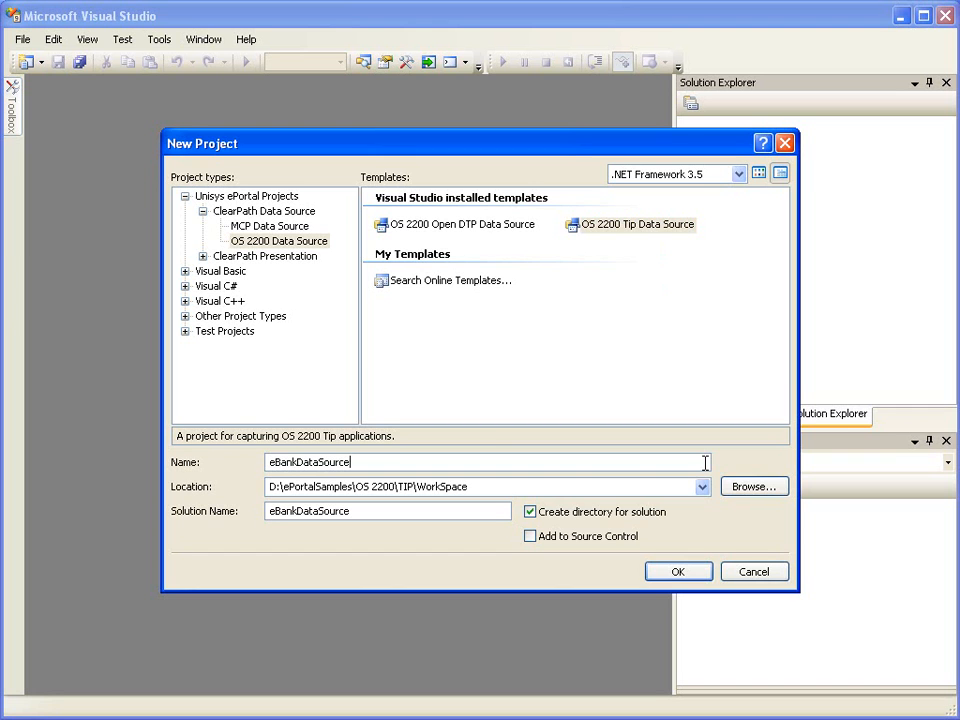
{"action": "left_click", "coordinate": [736, 486]}
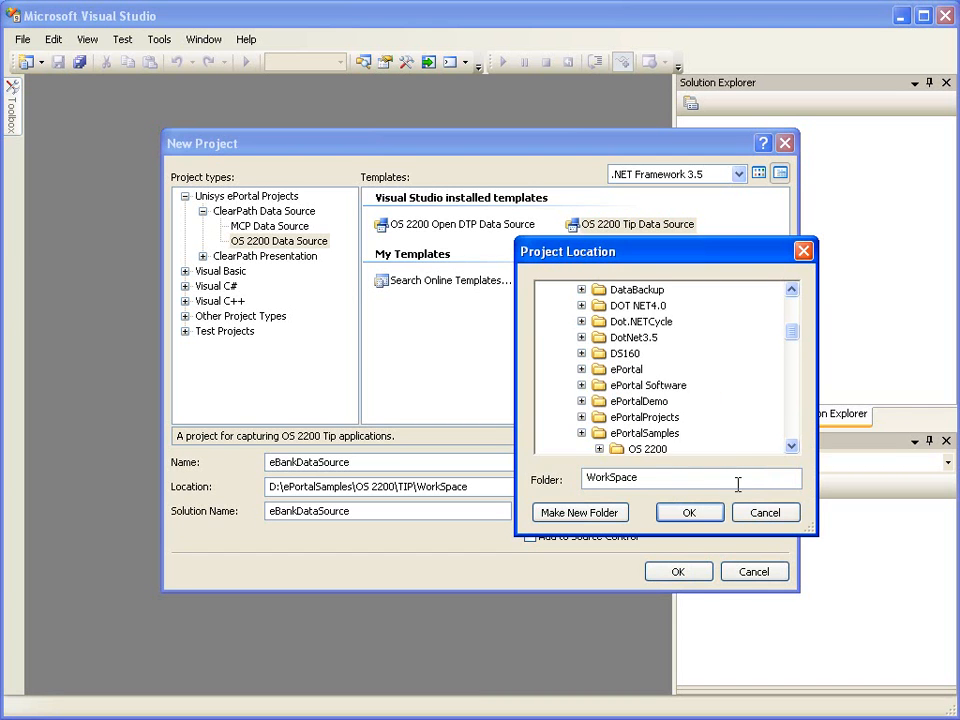
{"action": "left_click", "coordinate": [695, 433]}
{"action": "left_click", "coordinate": [694, 512]}
Set the solution name to TIPeBank and create the project.
{"action": "double_click", "coordinate": [495, 508]}
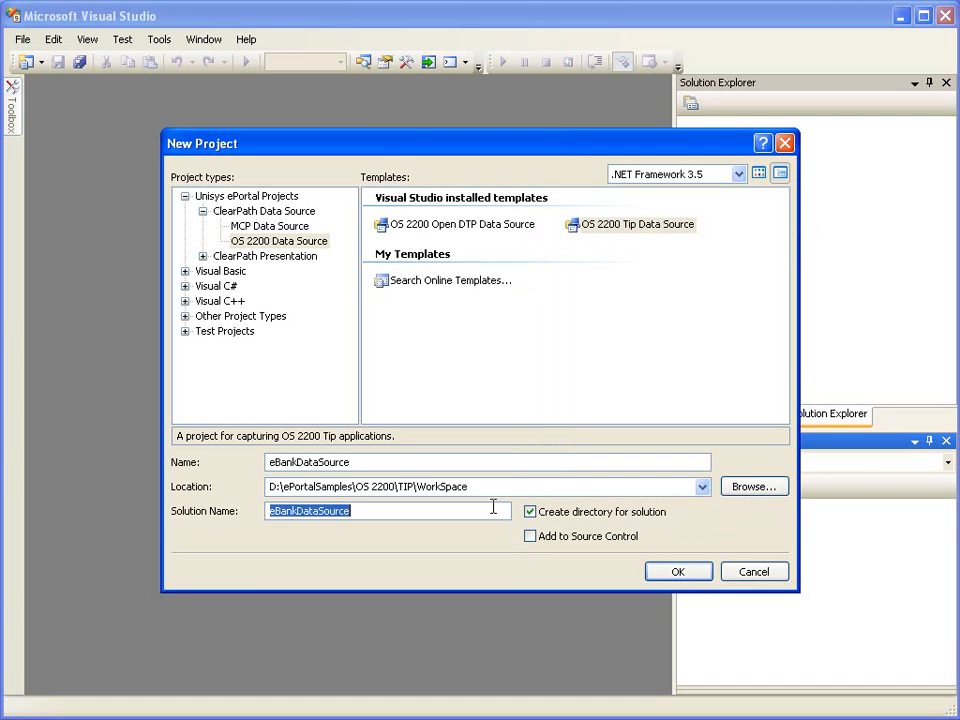
{"action": "type", "text": "T"}
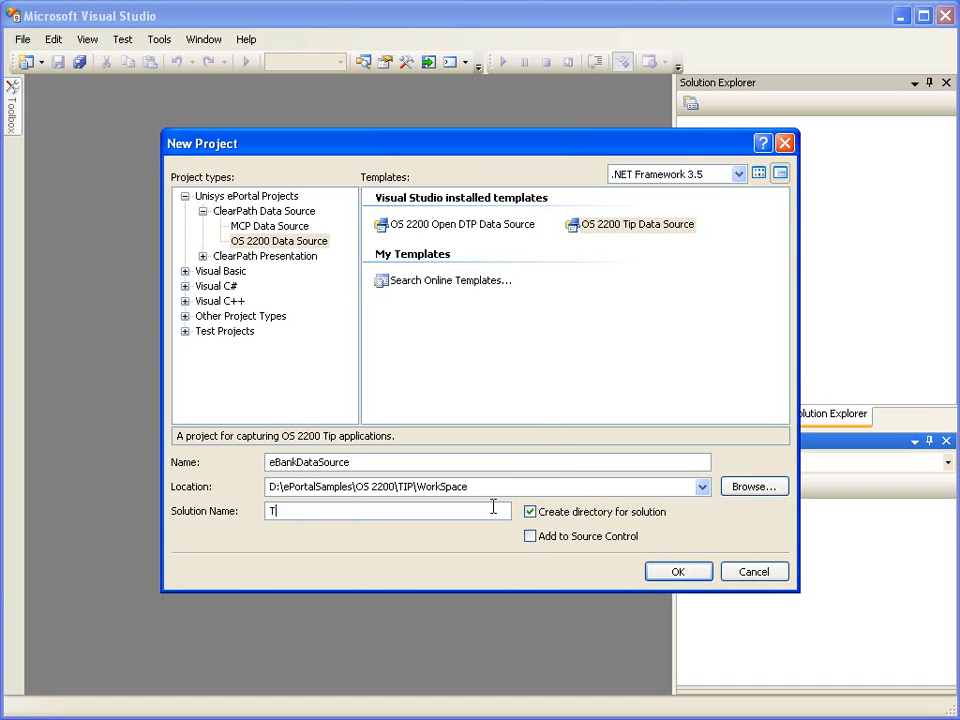
{"action": "type", "text": "IPeBank"}
{"action": "left_click", "coordinate": [668, 573]}
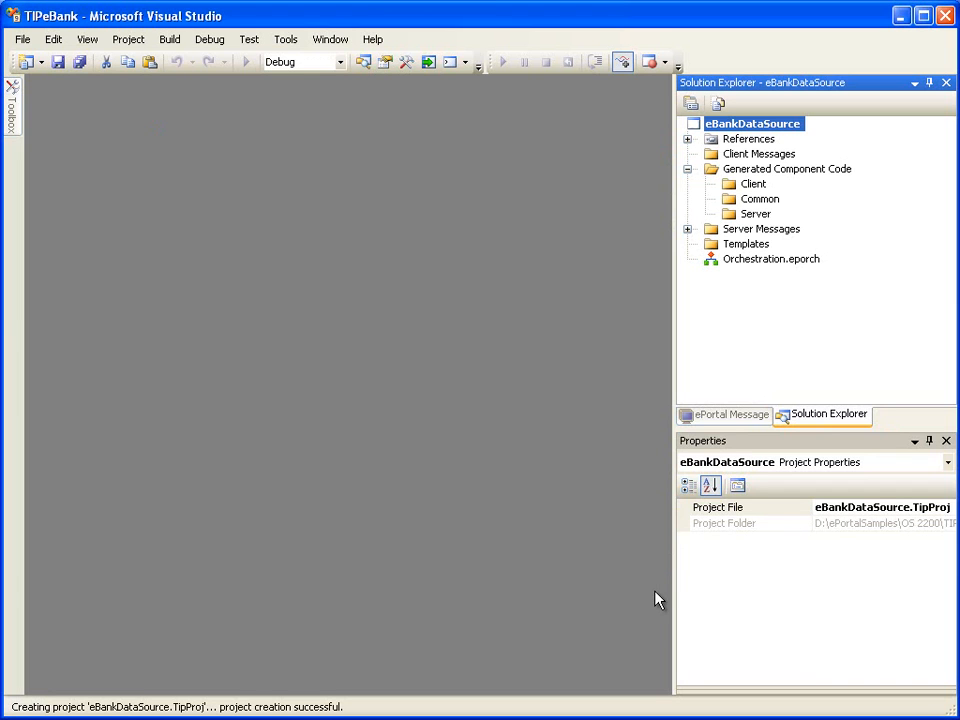
Show the project's ePortal messages and start creating a new message under Server Messages.
{"action": "left_click", "coordinate": [712, 420]}
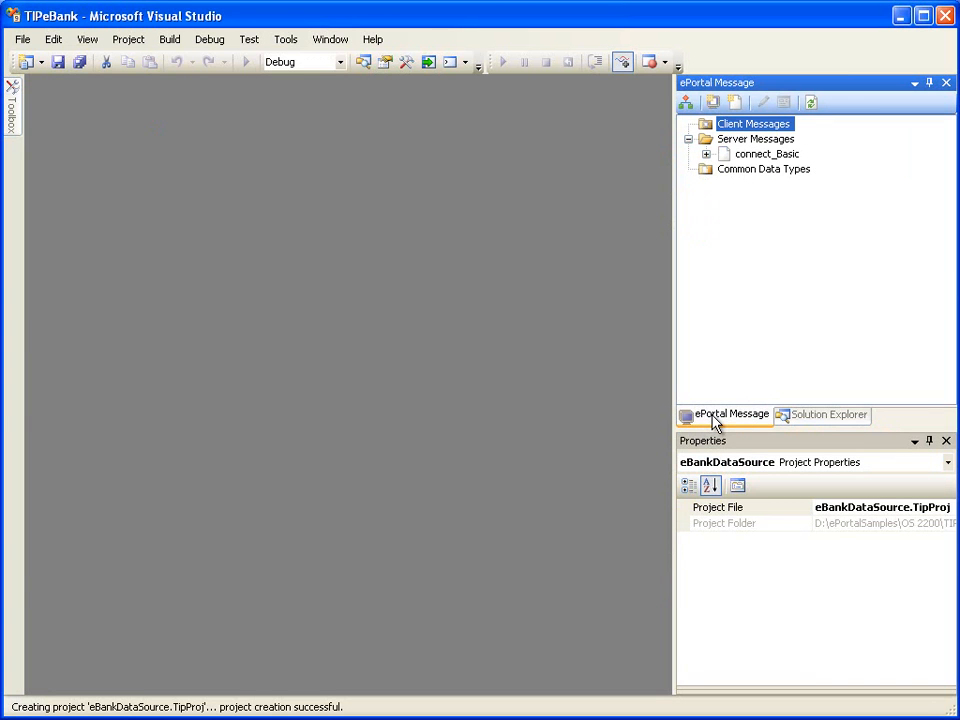
{"action": "left_click", "coordinate": [787, 142]}
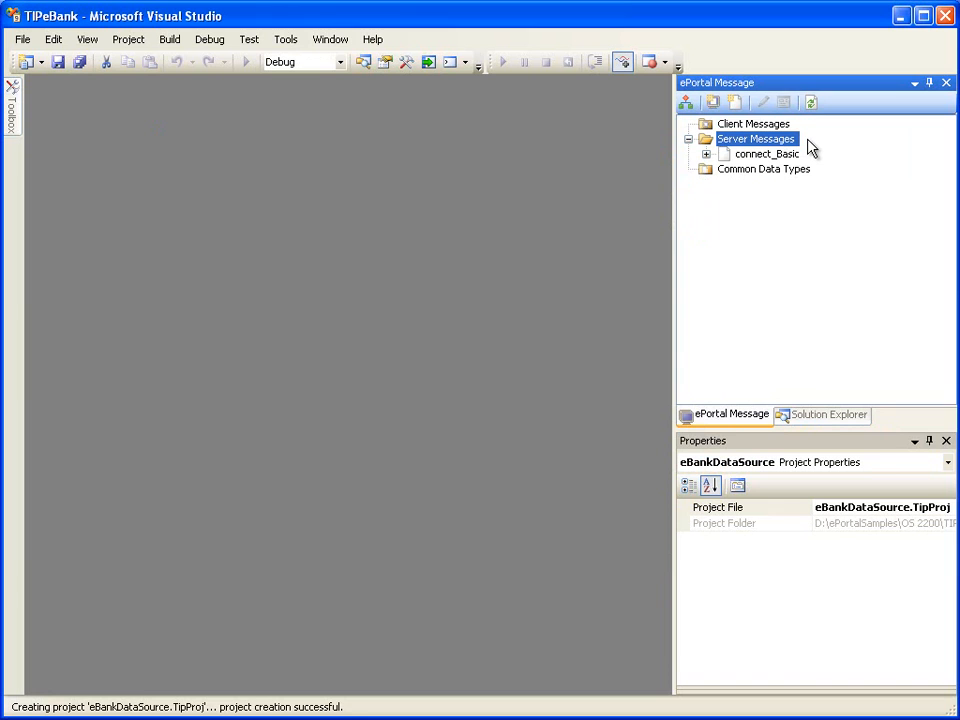
{"action": "left_click", "coordinate": [788, 124]}
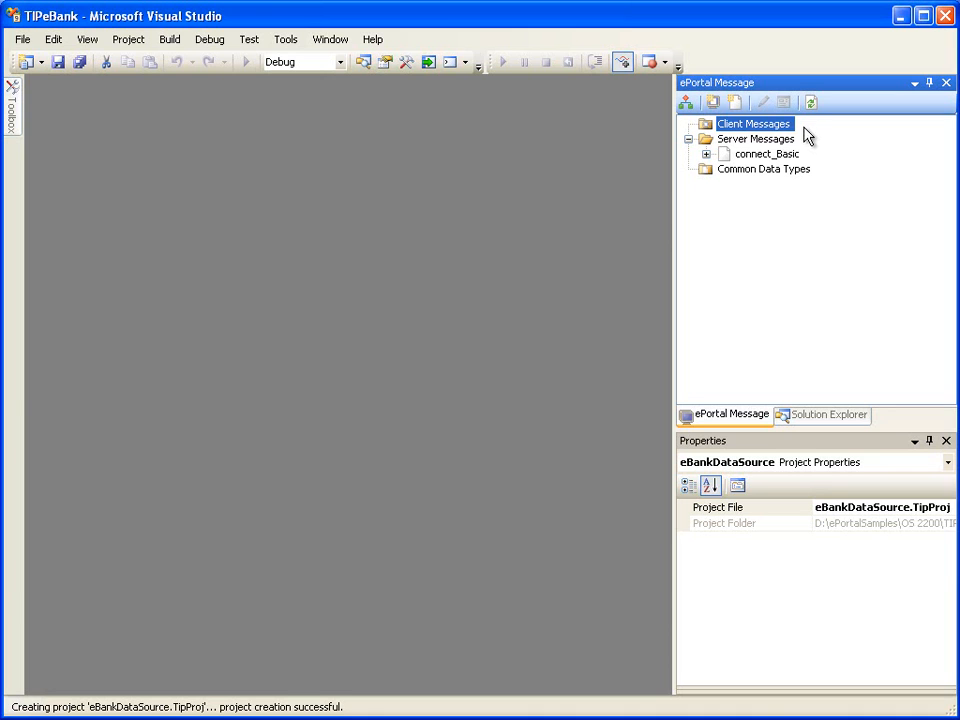
{"action": "right_click", "coordinate": [797, 146]}
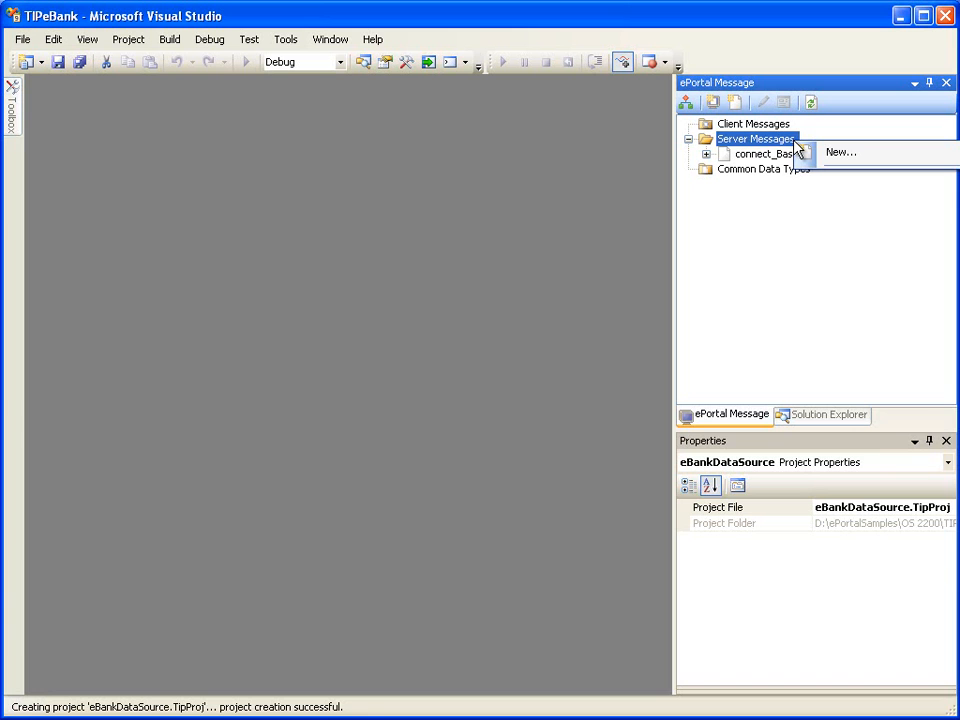
{"action": "left_click", "coordinate": [850, 155]}
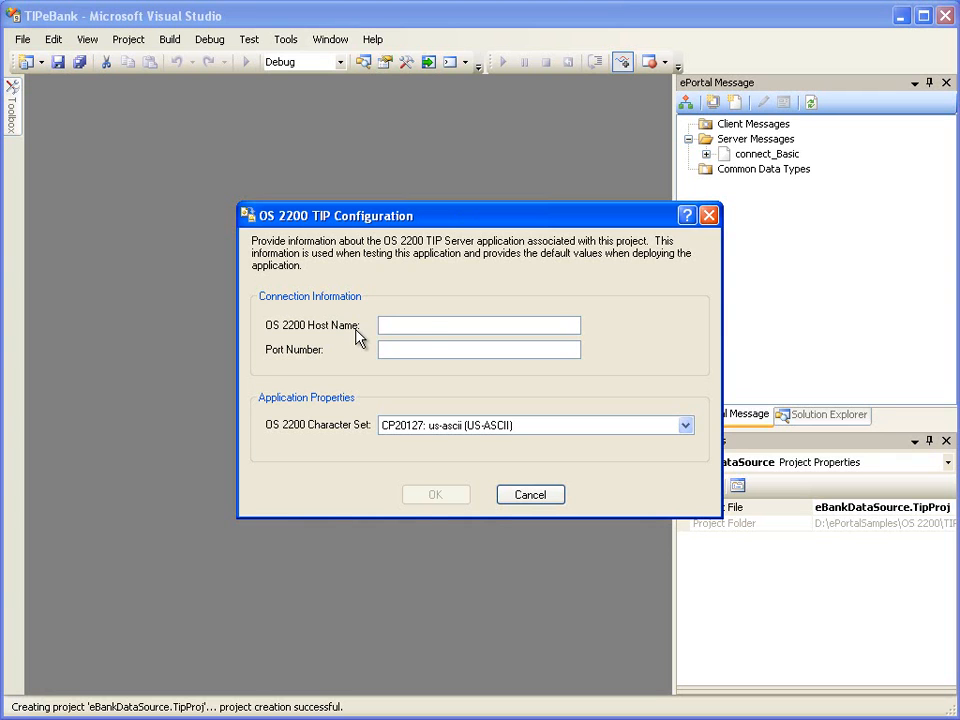
Configure the OS 2200 TIP connection with host name rs20.rsvl.unisys.com and port number 2405.
{"action": "type", "text": "rs20.rsvl.unisys.com"}
{"action": "left_click", "coordinate": [480, 349]}
{"action": "type", "text": "2405"}
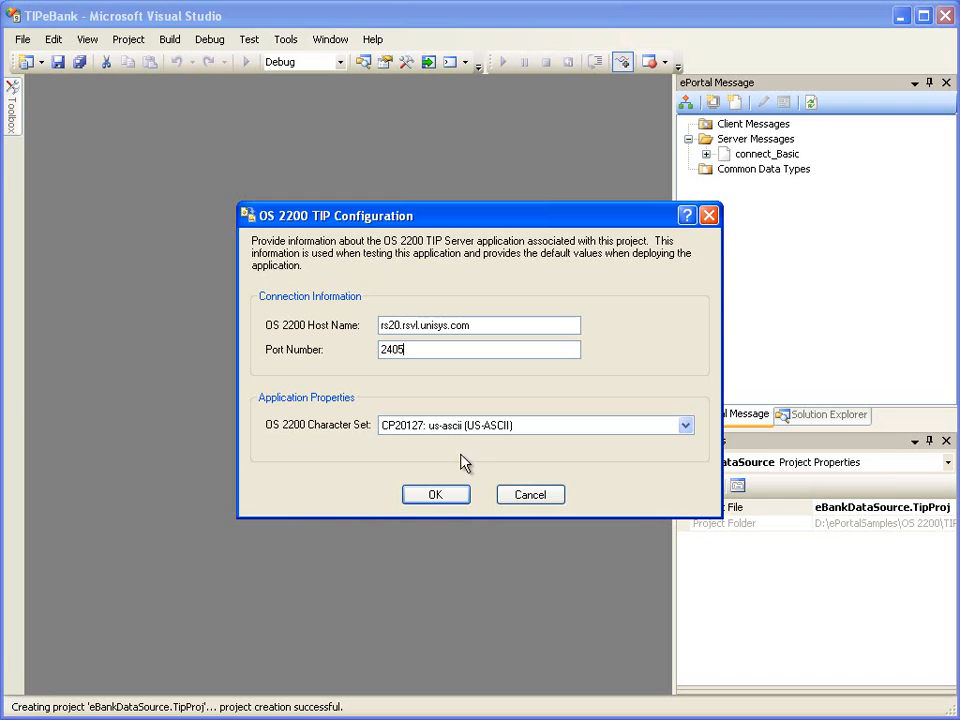
{"action": "left_click", "coordinate": [436, 495]}
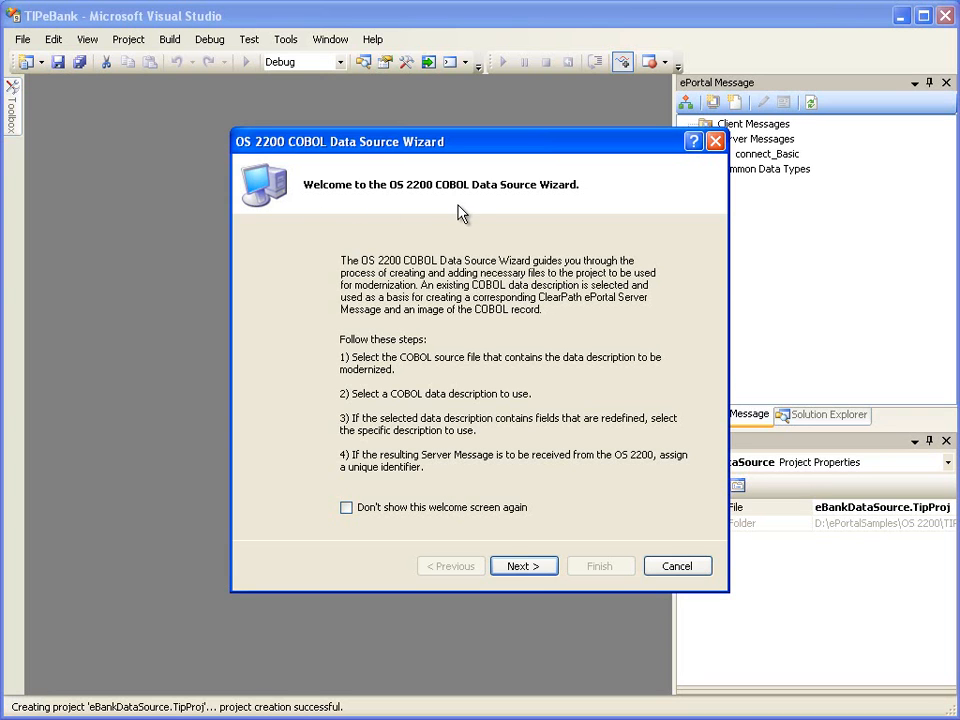
Suppress the wizard's welcome screen for future runs and load tipebank.cob as the COBOL source file with its preview enabled.
{"action": "left_click", "coordinate": [348, 509]}
{"action": "left_click", "coordinate": [529, 567]}
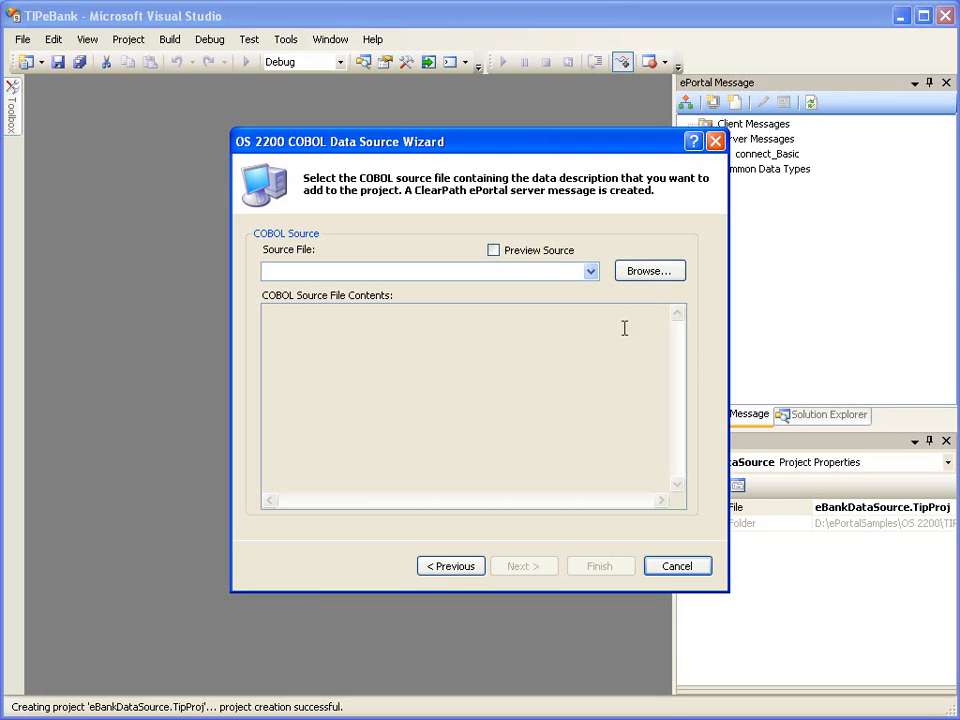
{"action": "left_click", "coordinate": [649, 271]}
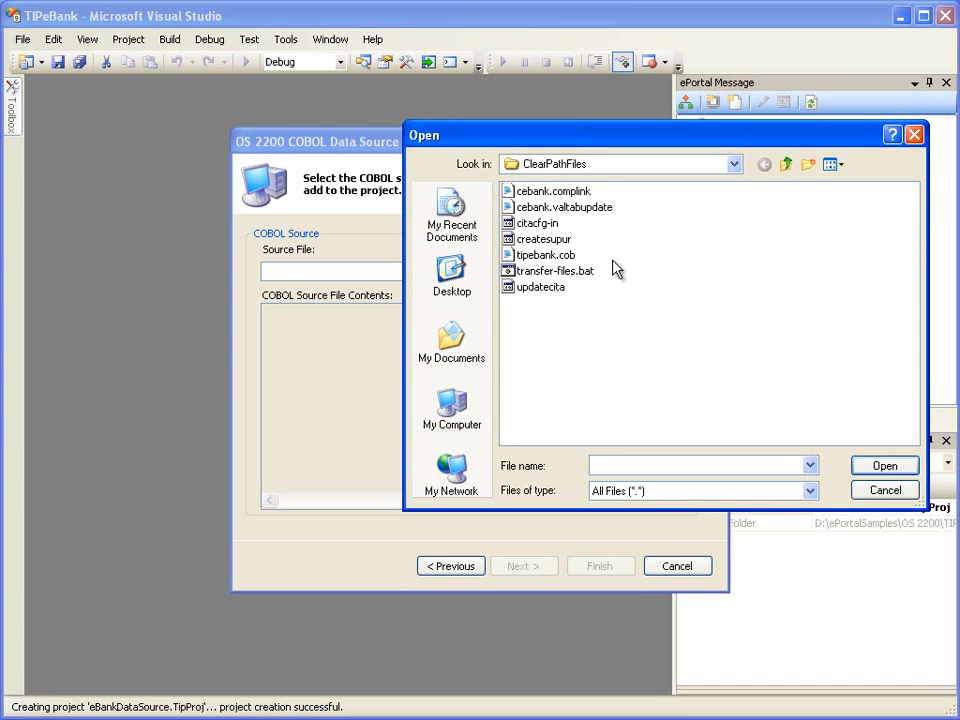
{"action": "left_click", "coordinate": [876, 467]}
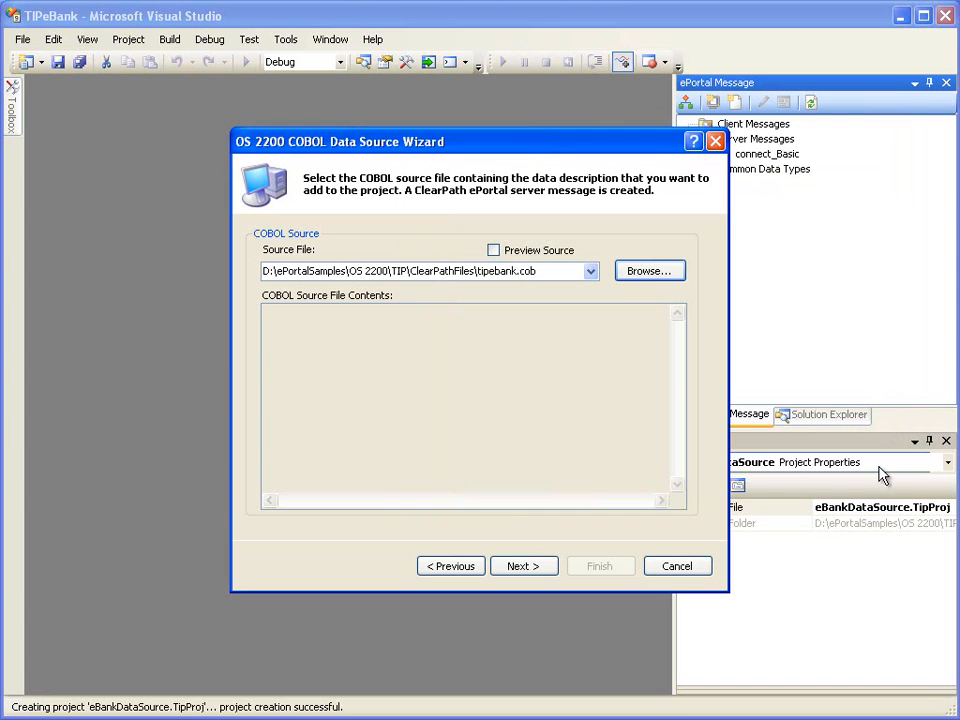
{"action": "left_click", "coordinate": [493, 250]}
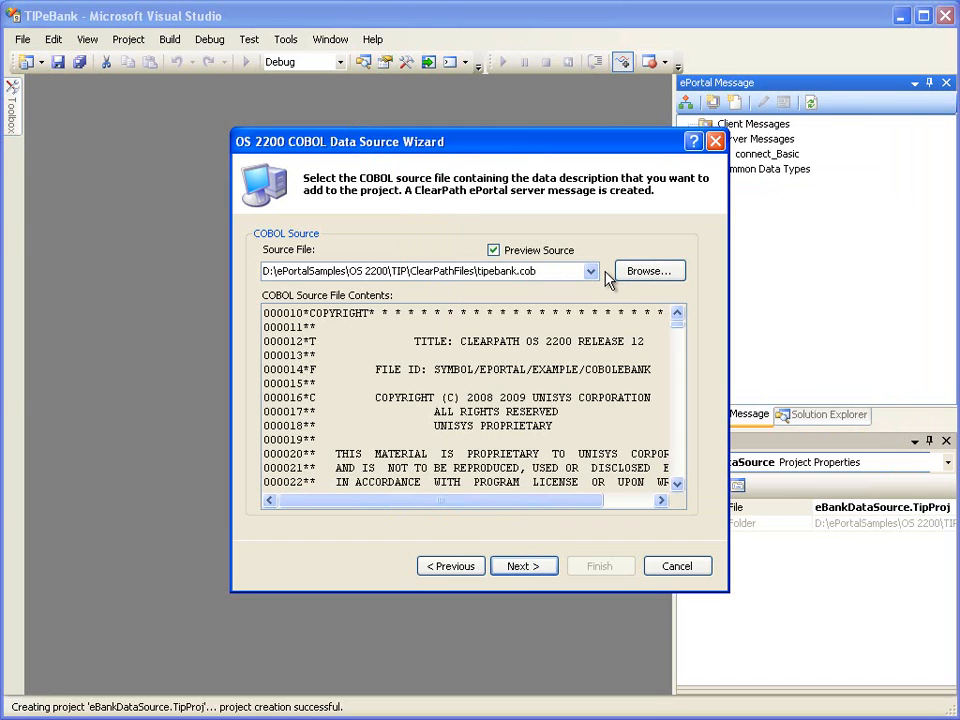
Examine the BUFIN record in the COBOL source preview, including its TRANS-CODE values and REDEFINES clauses.
{"action": "left_click_drag", "start_coordinate": [674, 330], "coordinate": [676, 368]}
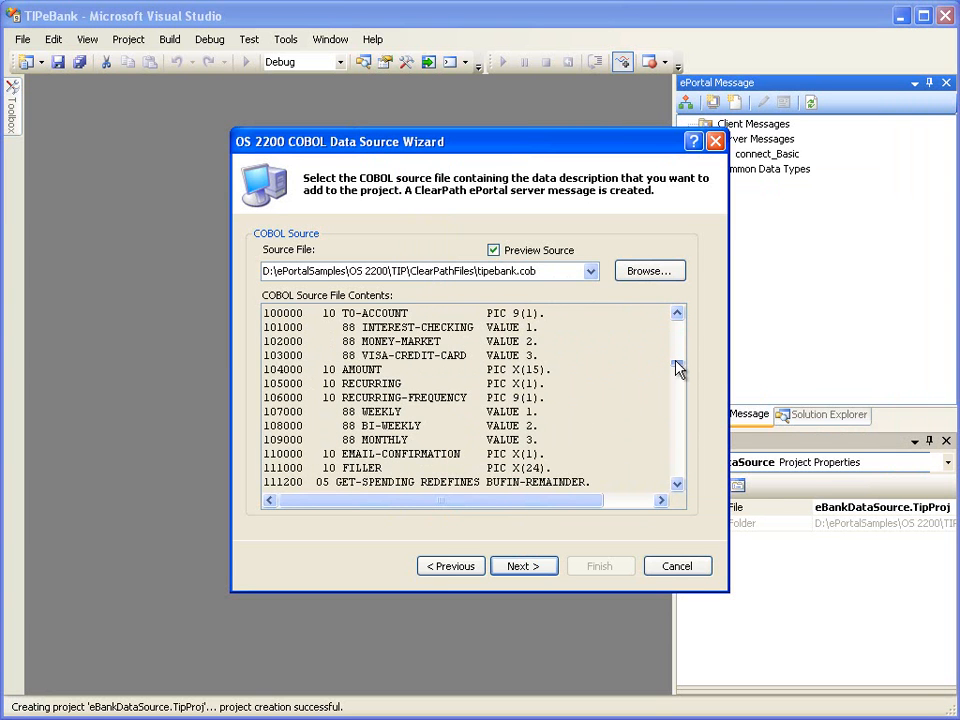
{"action": "left_click", "coordinate": [677, 315]}
{"action": "left_click", "coordinate": [677, 315]}
{"action": "left_click", "coordinate": [677, 315]}
{"action": "left_click", "coordinate": [677, 315]}
{"action": "left_click", "coordinate": [677, 315]}
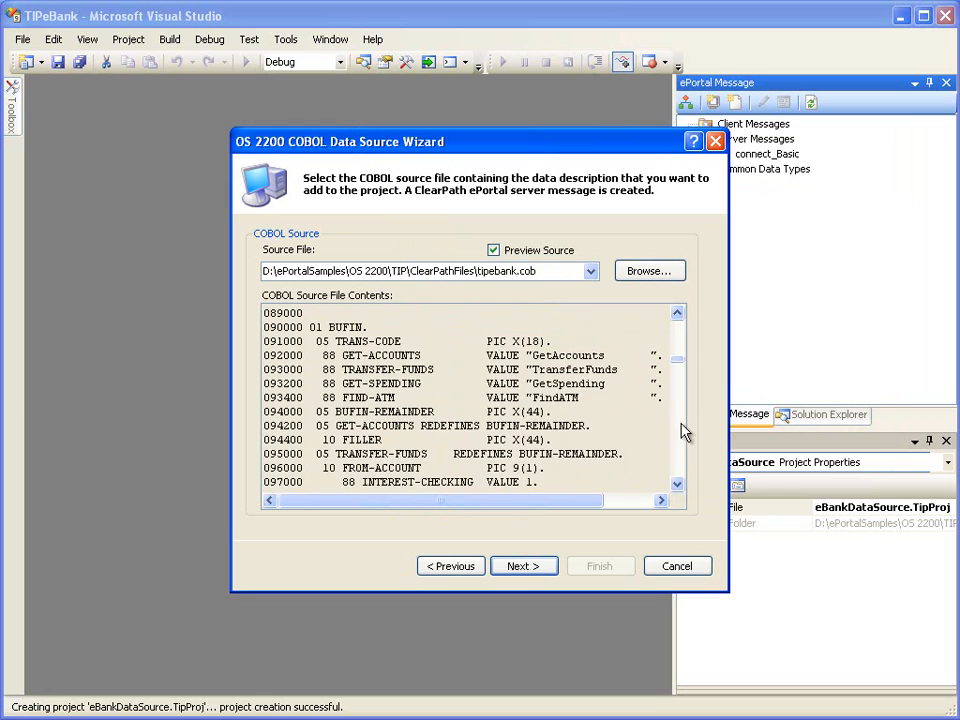
{"action": "left_click", "coordinate": [677, 484]}
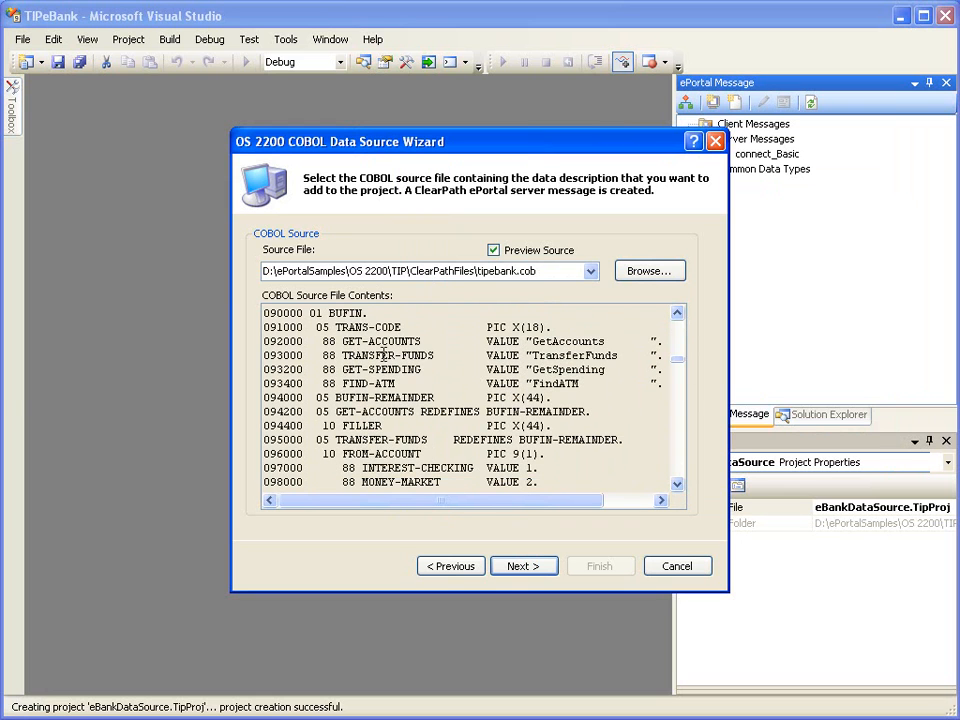
{"action": "double_click", "coordinate": [328, 313]}
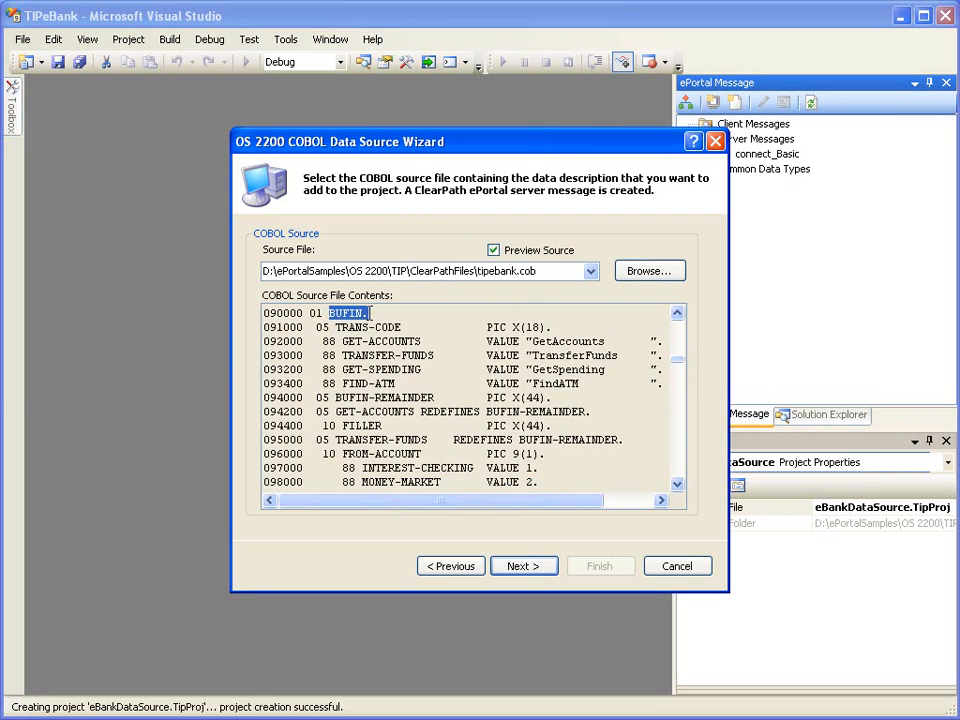
{"action": "double_click", "coordinate": [422, 411]}
{"action": "double_click", "coordinate": [458, 440]}
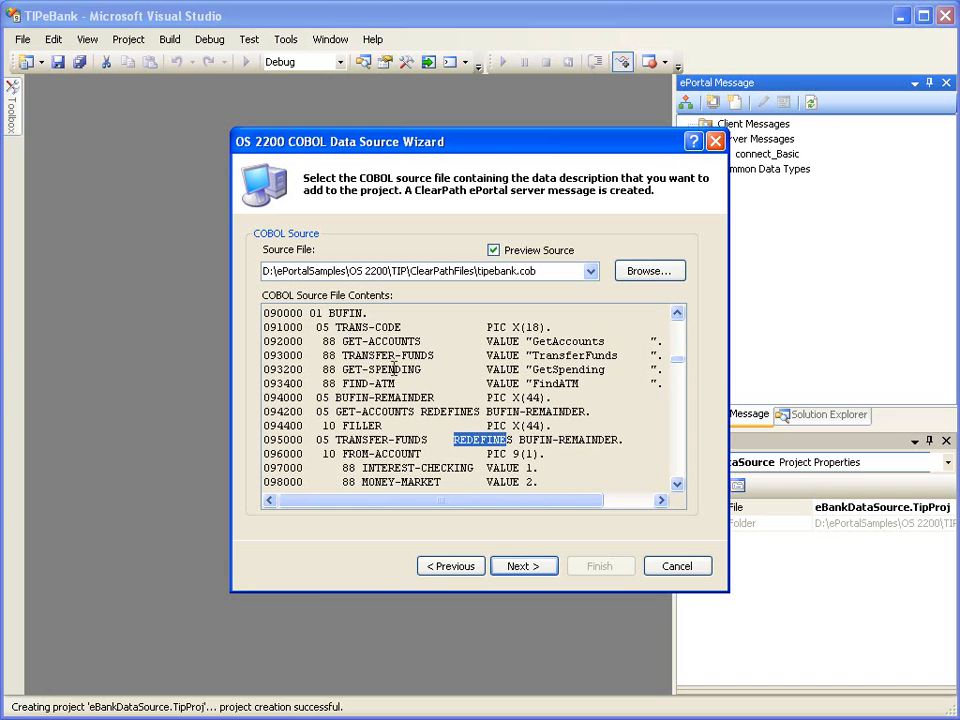
{"action": "double_click", "coordinate": [410, 327]}
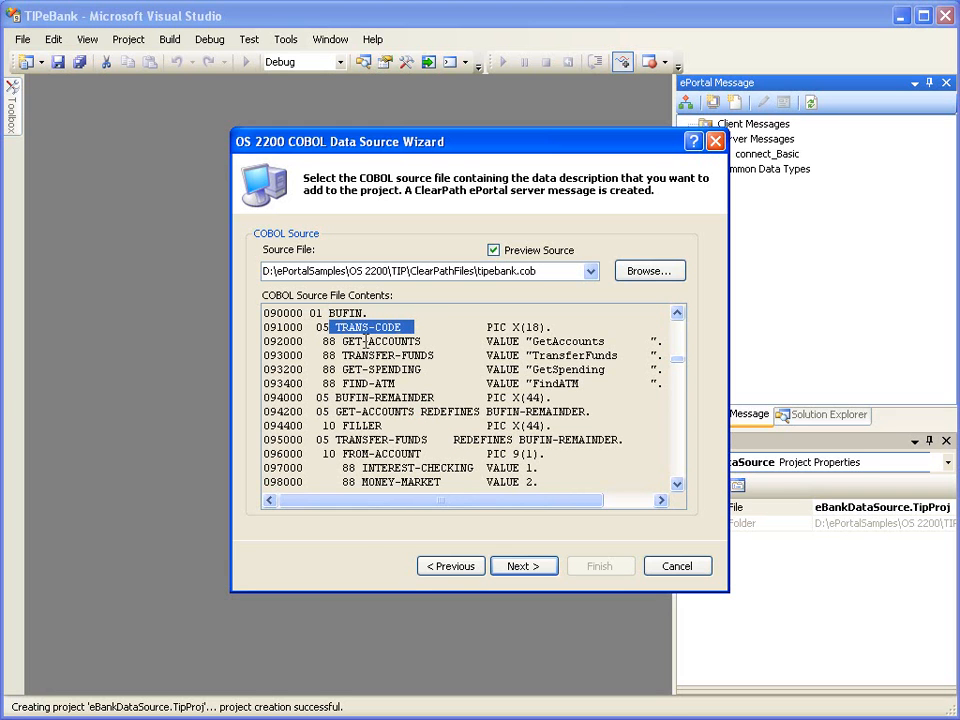
{"action": "left_click_drag", "start_coordinate": [322, 341], "coordinate": [613, 388]}
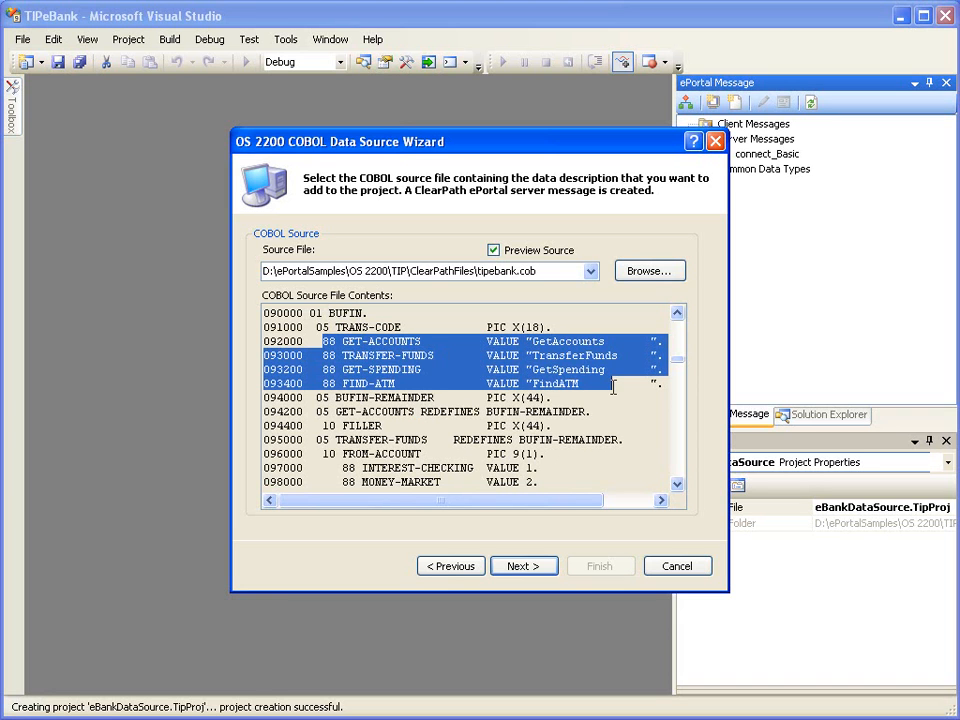
{"action": "left_click", "coordinate": [613, 388]}
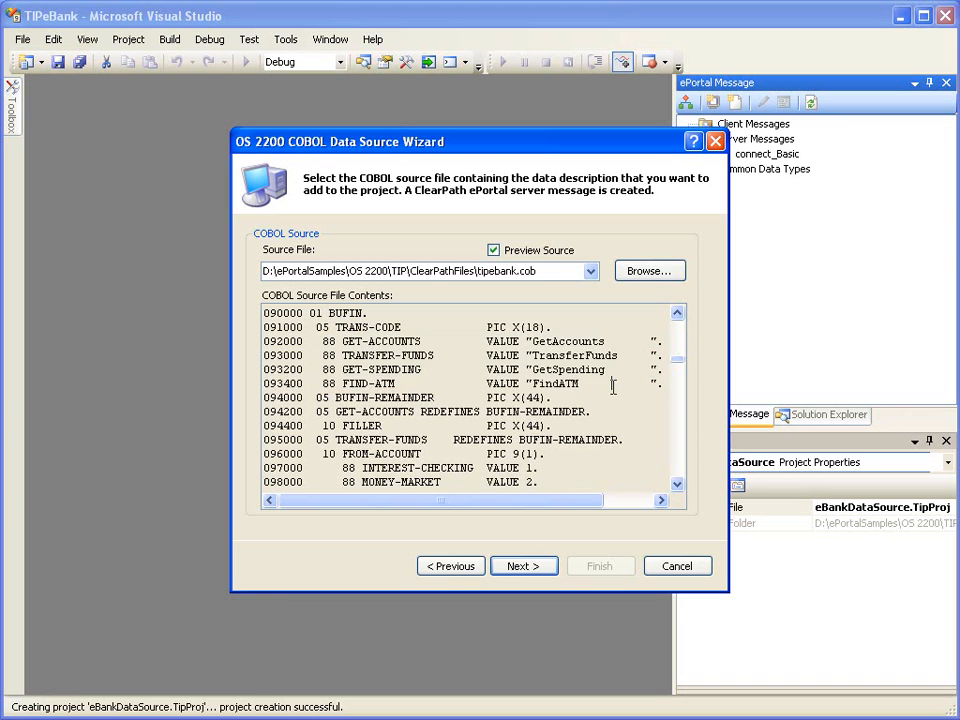
{"action": "left_click_drag", "start_coordinate": [336, 341], "coordinate": [606, 341]}
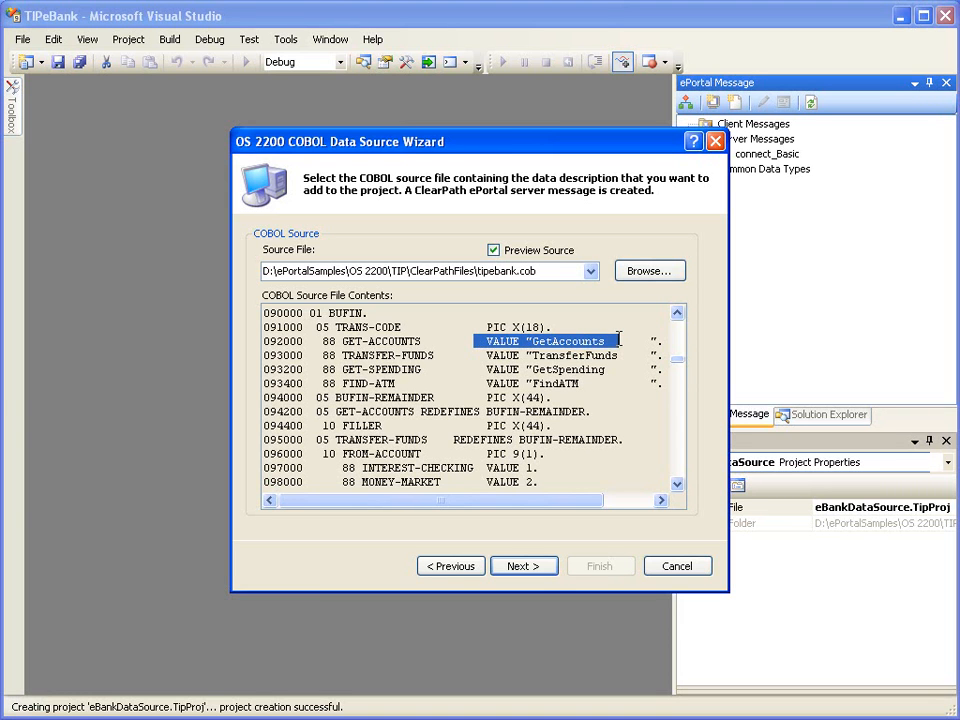
Select the BUFIN data description with its GET-ACCOUNTS redefinition for the new server message.
{"action": "left_click", "coordinate": [619, 341]}
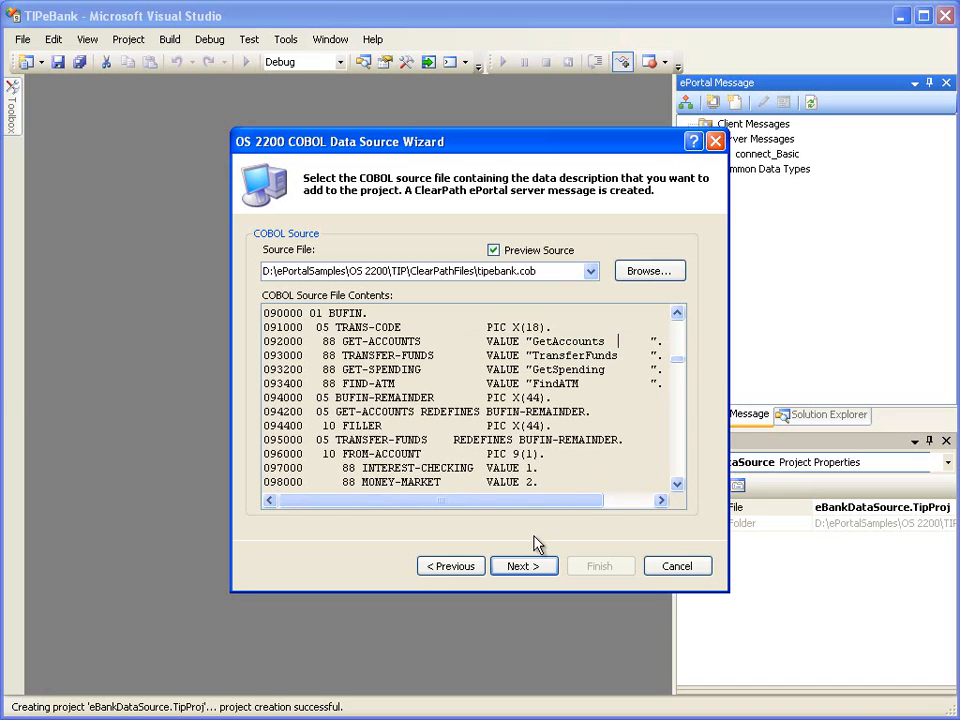
{"action": "left_click", "coordinate": [526, 565]}
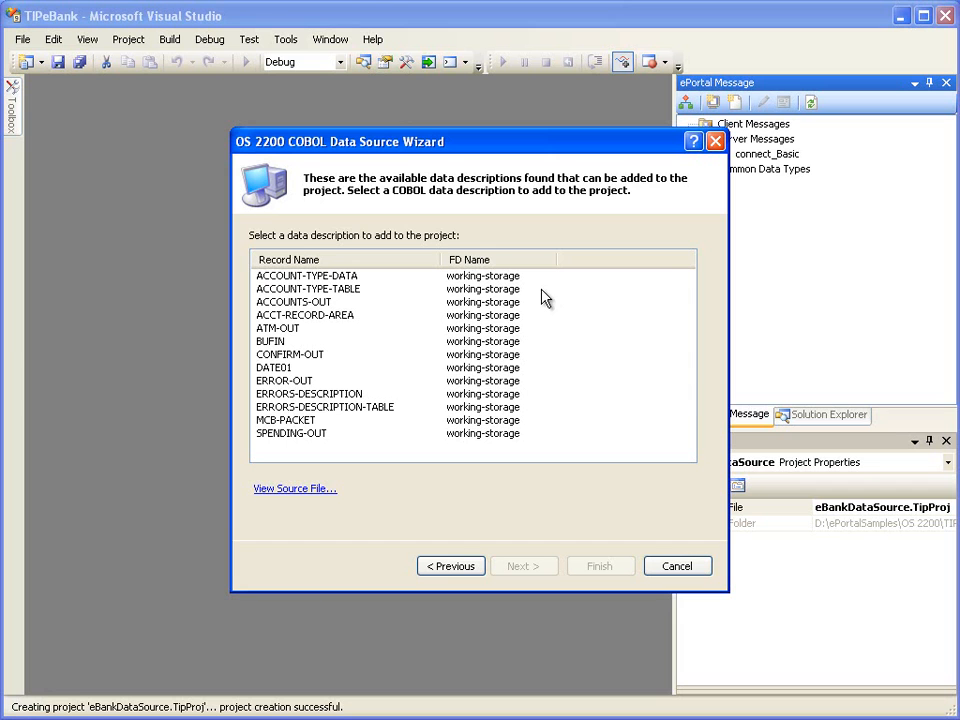
{"action": "left_click", "coordinate": [306, 343]}
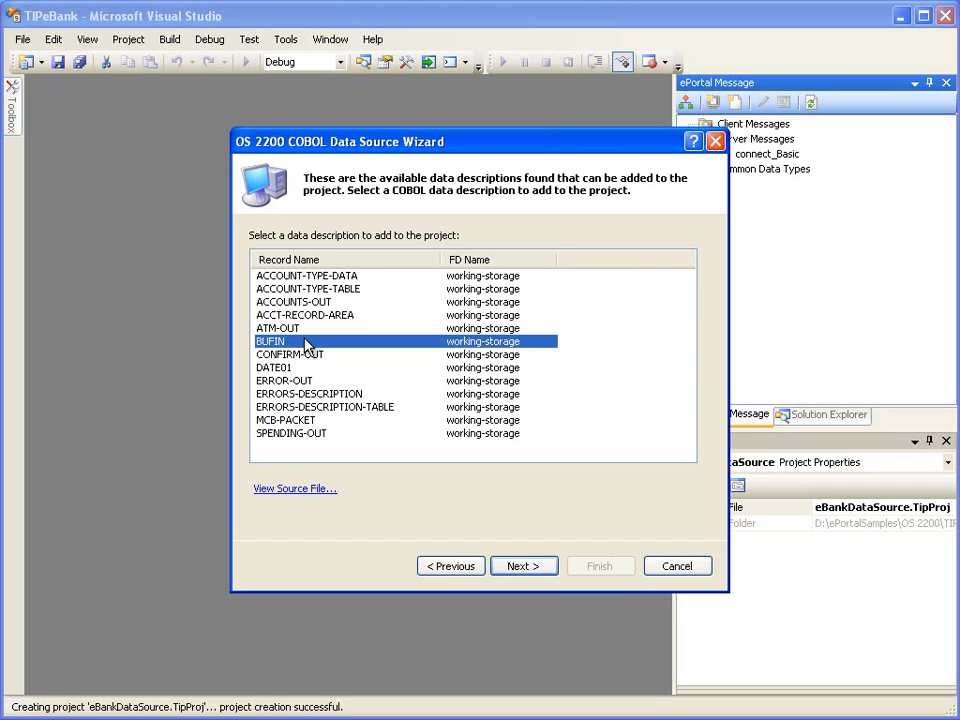
{"action": "left_click", "coordinate": [520, 566]}
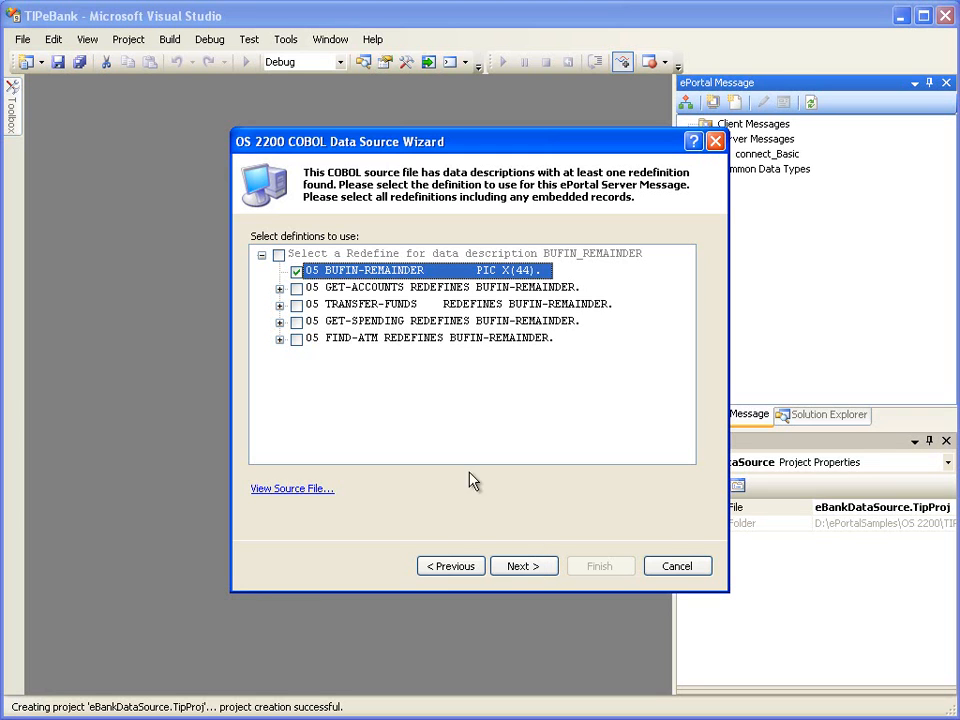
{"action": "left_click", "coordinate": [297, 288]}
{"action": "left_click", "coordinate": [297, 288]}
{"action": "left_click", "coordinate": [512, 563]}
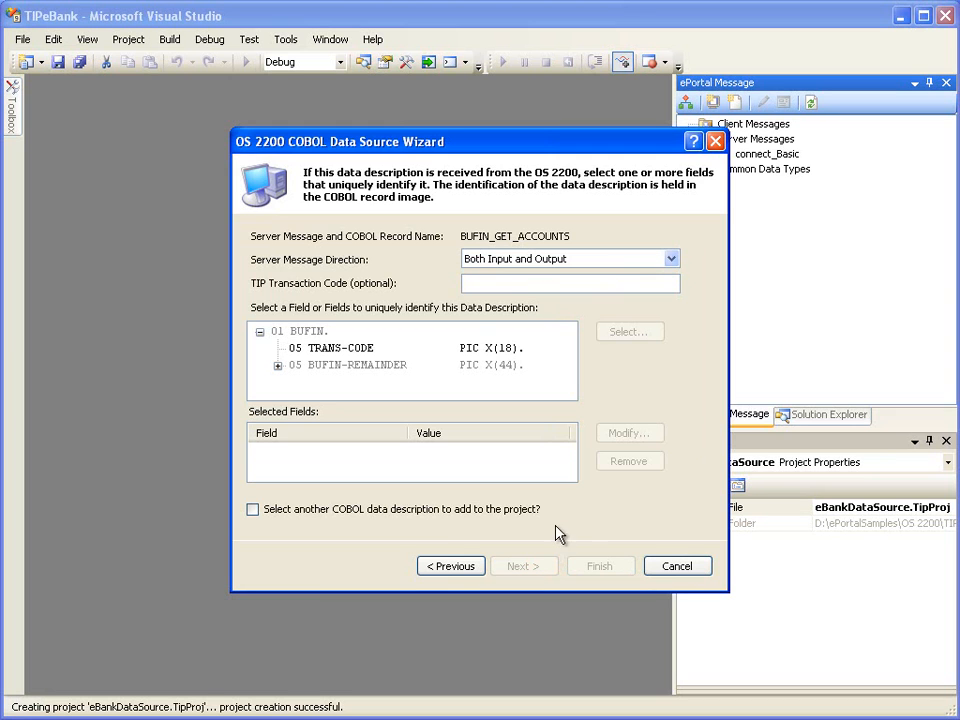
Create the message as Input - Sent to OS 2200 Server with TIP transaction code CEBANK, opting to add another COBOL data description.
{"action": "left_click", "coordinate": [671, 259]}
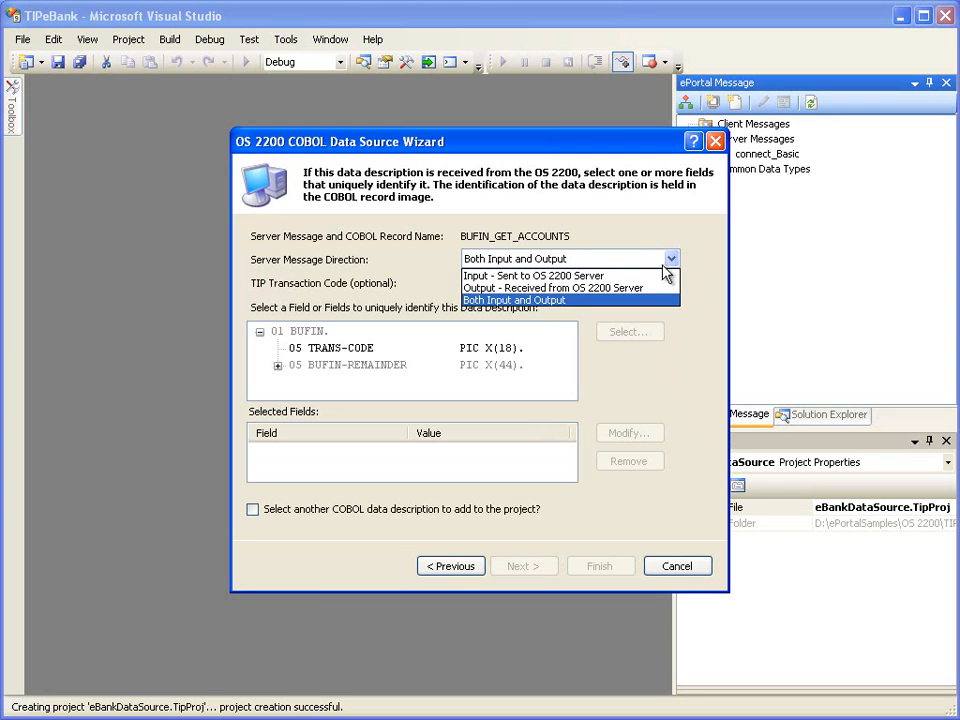
{"action": "left_click", "coordinate": [657, 277]}
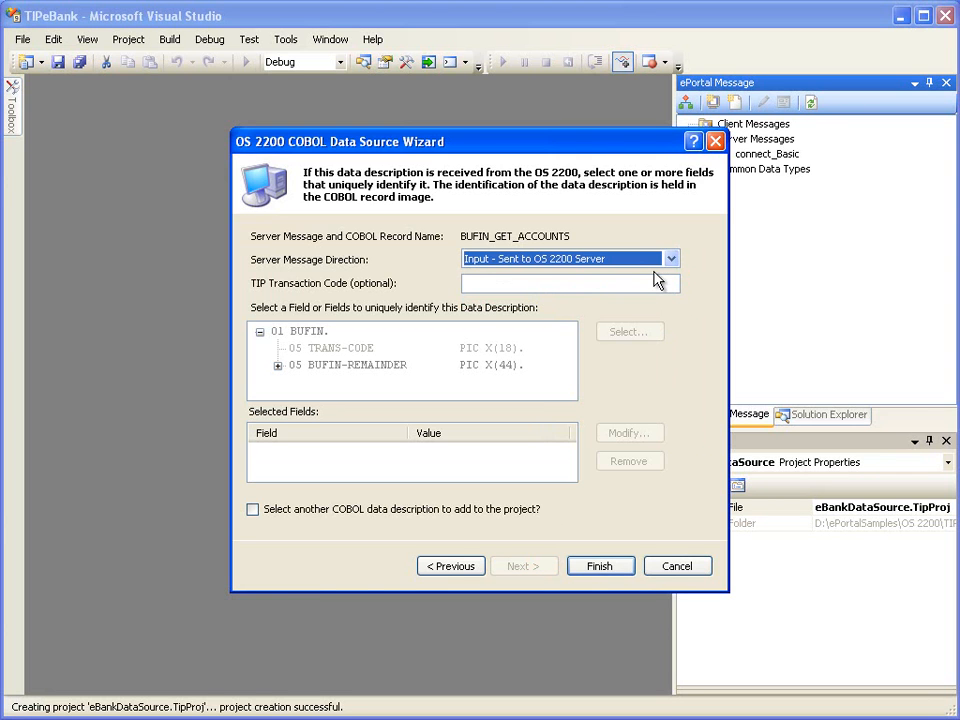
{"action": "left_click", "coordinate": [653, 284]}
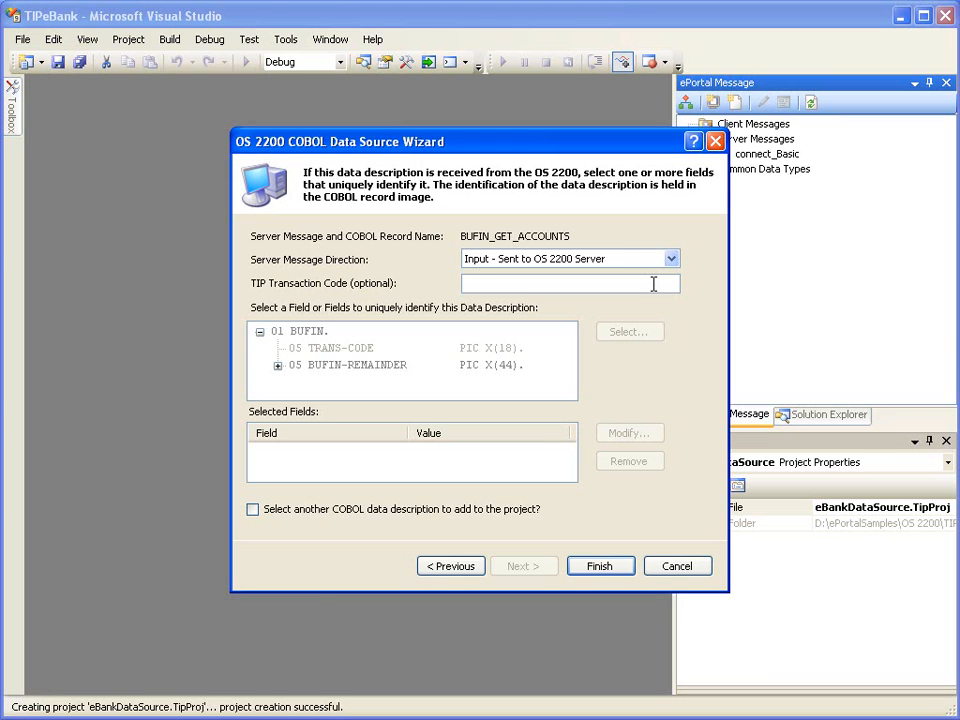
{"action": "type", "text": "CEBANK"}
{"action": "left_click", "coordinate": [598, 568]}
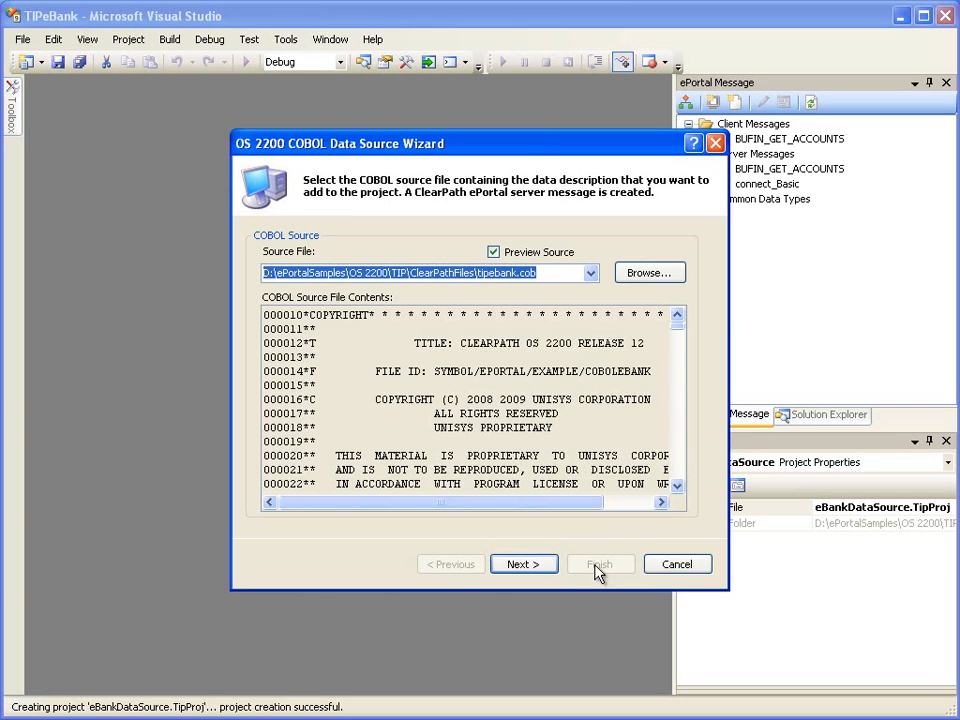
Add the BUFIN record with its TRANSFER-FUNDS redefinition as a message with direction Input - Sent to OS 2200 Server.
{"action": "left_click", "coordinate": [537, 568]}
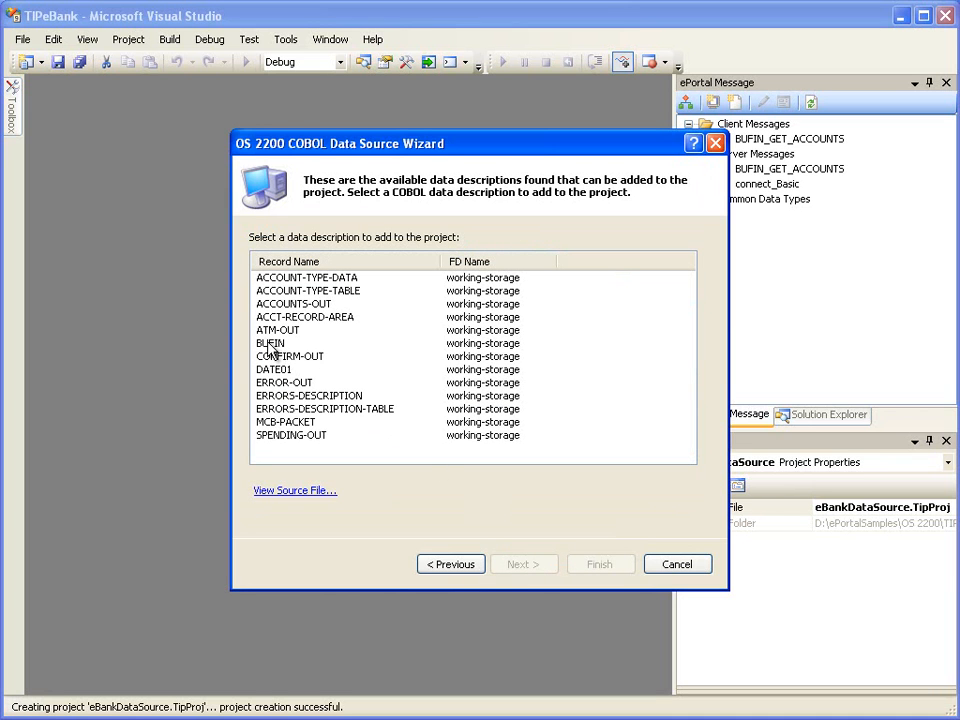
{"action": "left_click", "coordinate": [270, 345]}
{"action": "left_click", "coordinate": [518, 566]}
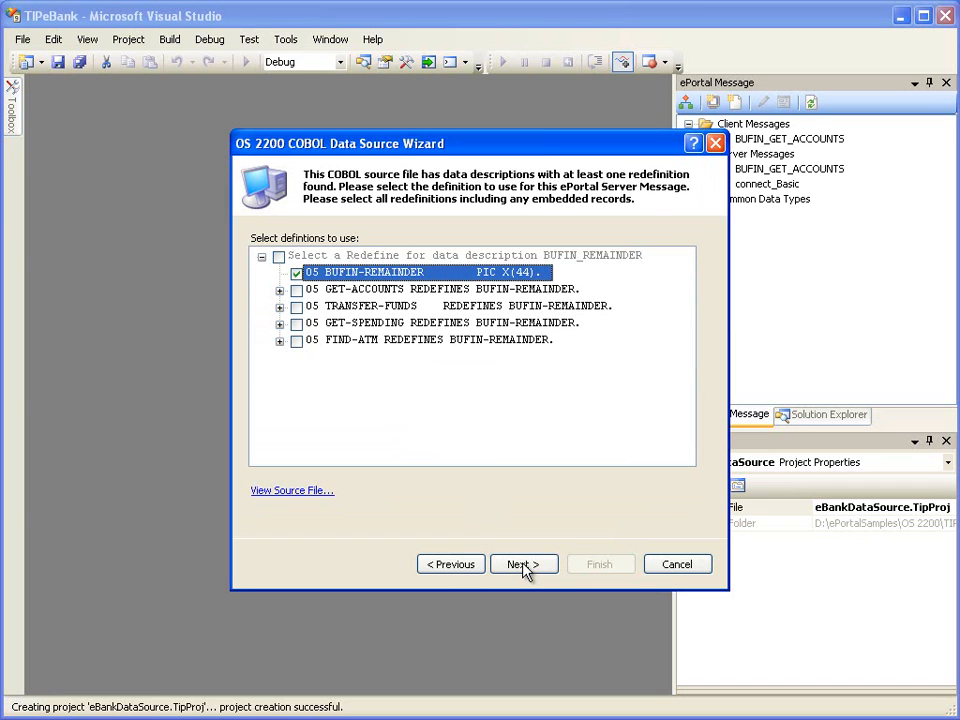
{"action": "left_click", "coordinate": [296, 306]}
{"action": "left_click", "coordinate": [528, 566]}
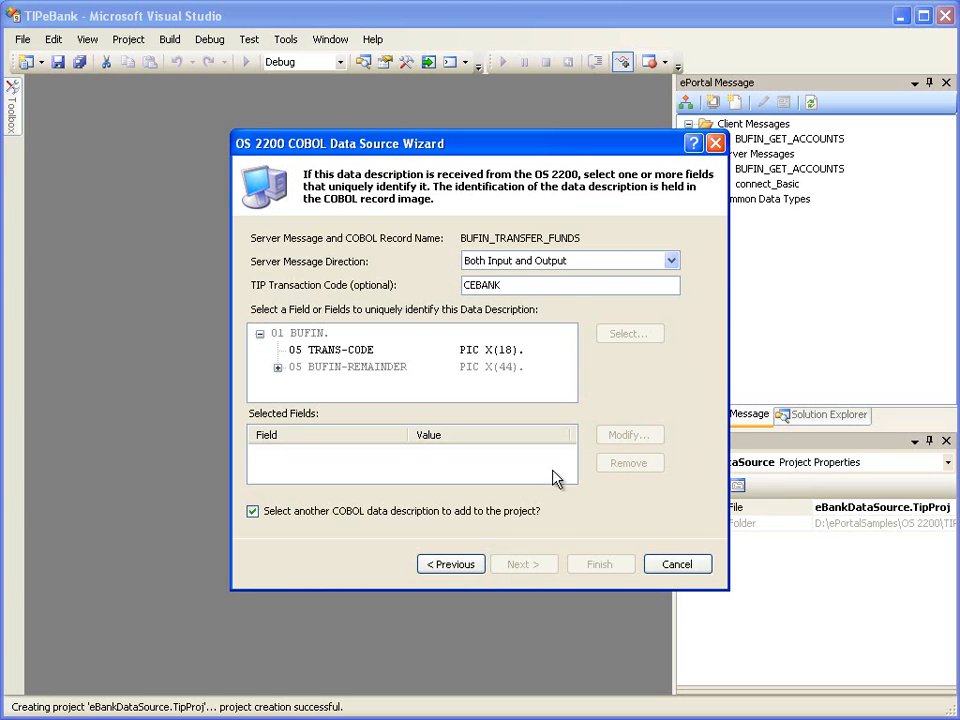
{"action": "left_click", "coordinate": [572, 261]}
{"action": "left_click", "coordinate": [572, 274]}
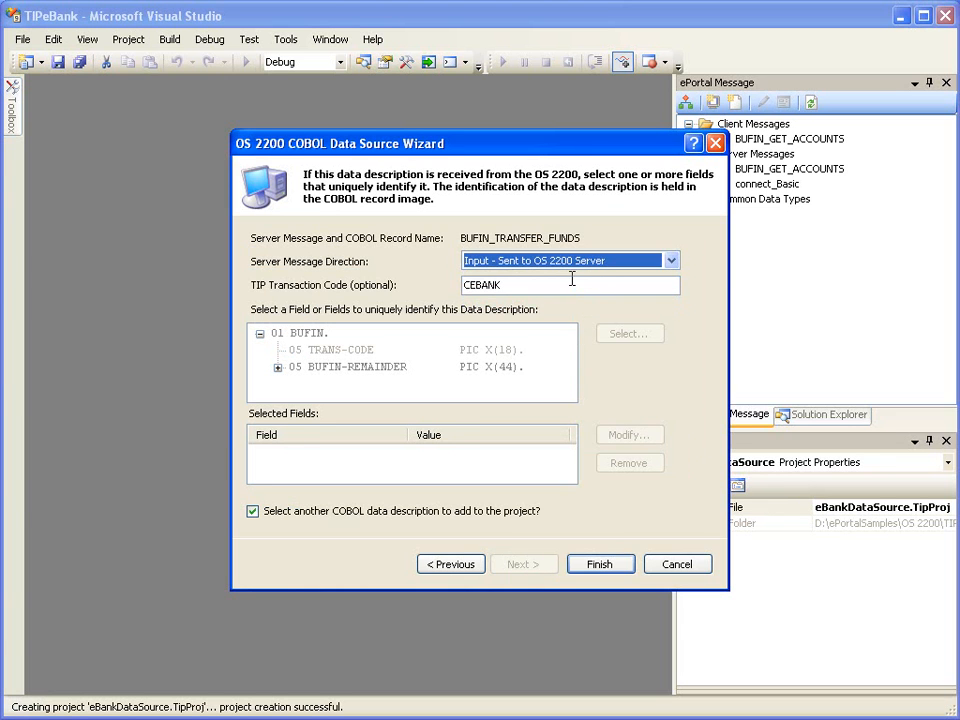
{"action": "left_click", "coordinate": [594, 568]}
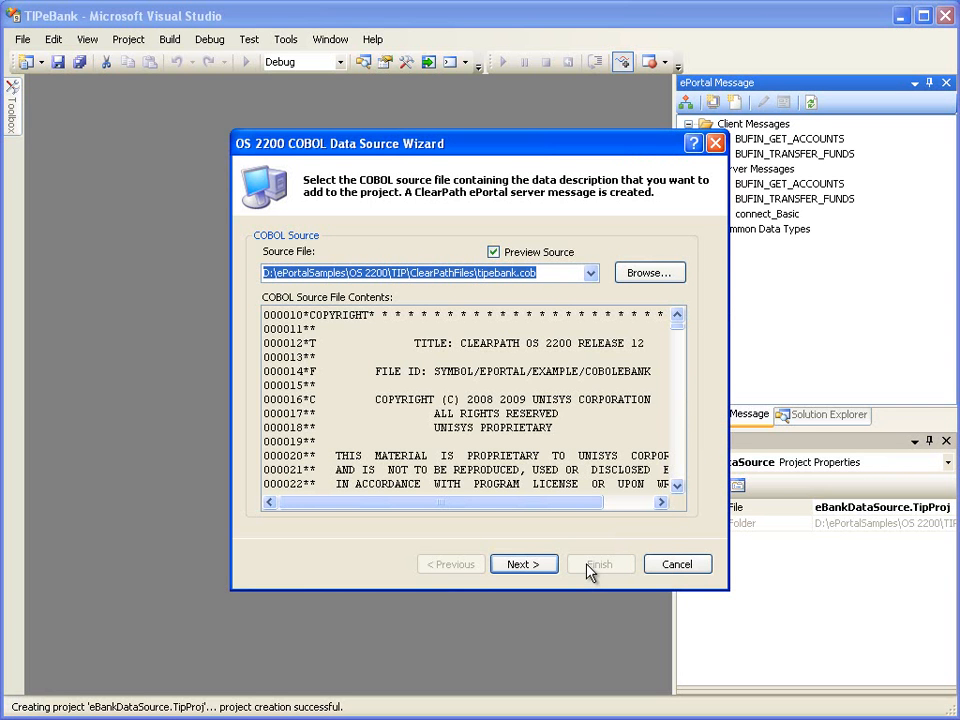
Add the ACCOUNTS-OUT record as an Output - Received from OS 2200 Server message, uniquely identified by its FILLER field.
{"action": "left_click", "coordinate": [530, 565]}
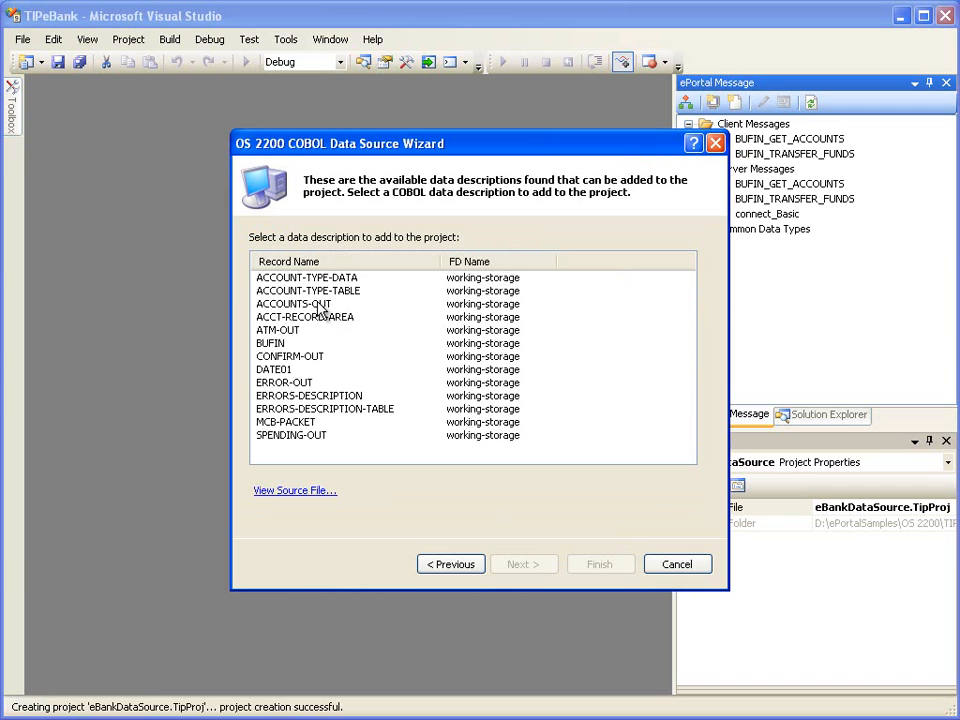
{"action": "left_click", "coordinate": [320, 305]}
{"action": "left_click", "coordinate": [512, 563]}
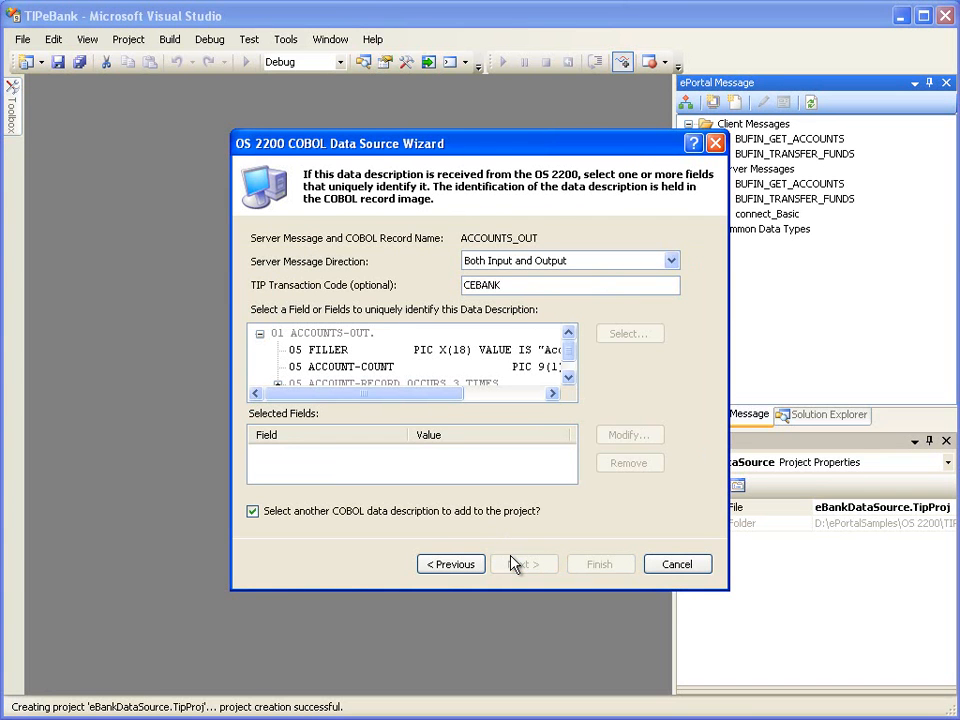
{"action": "left_click", "coordinate": [679, 265]}
{"action": "left_click", "coordinate": [658, 290]}
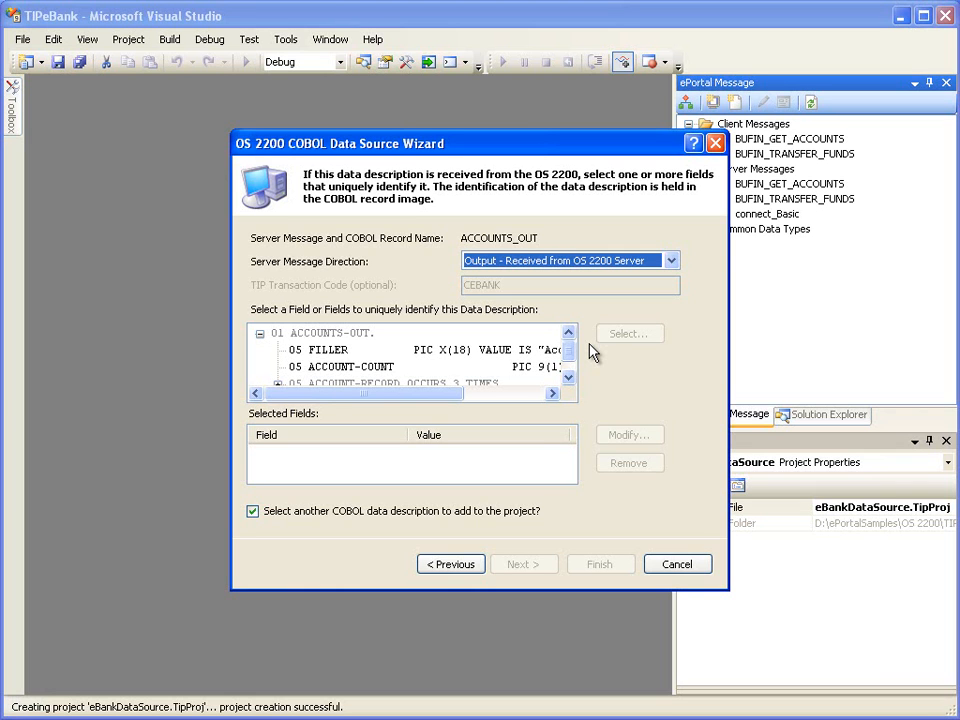
{"action": "left_click", "coordinate": [509, 352]}
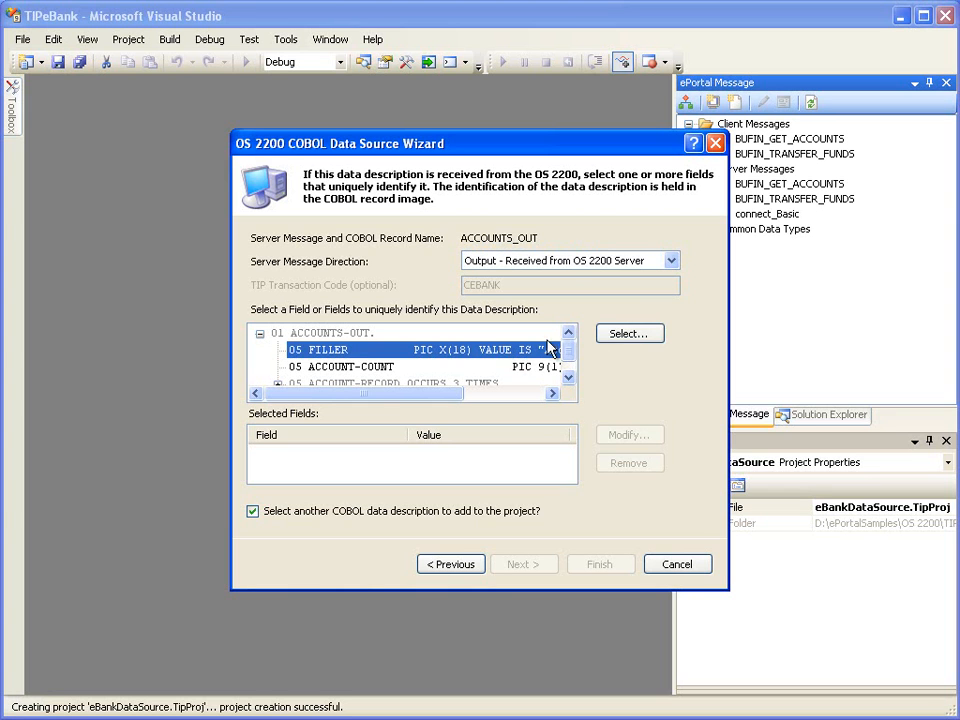
{"action": "left_click", "coordinate": [630, 340]}
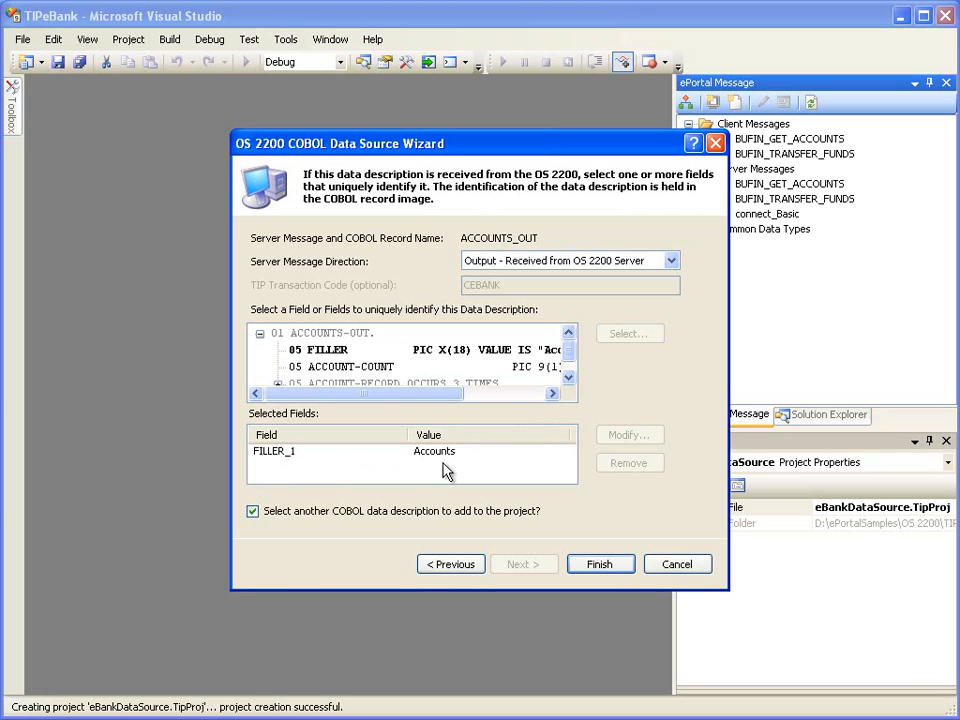
{"action": "left_click", "coordinate": [617, 576]}
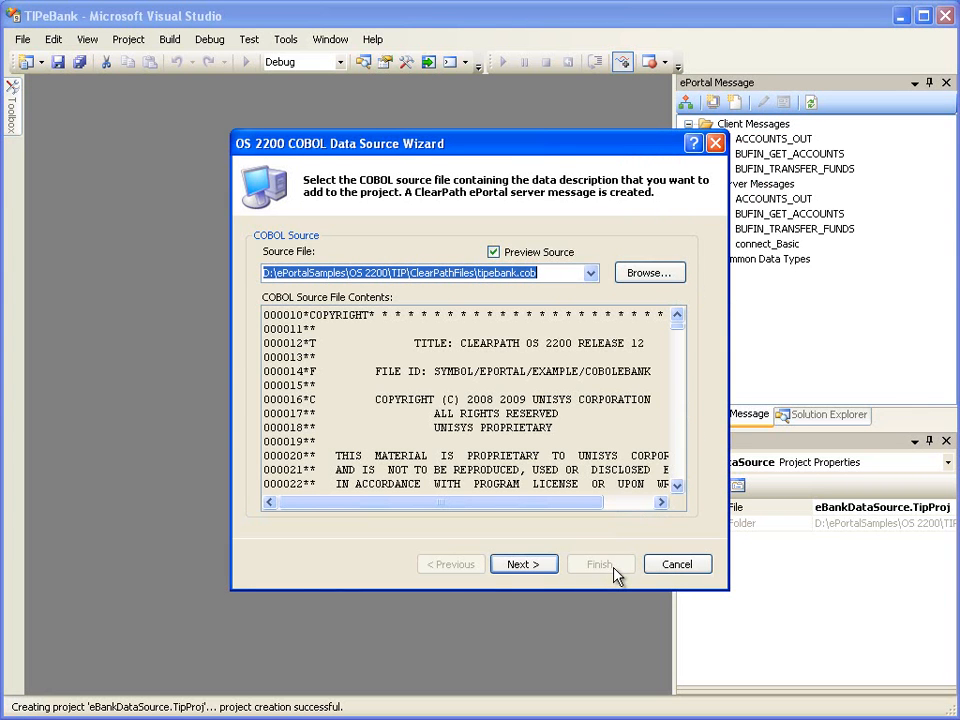
Add CONFIRM-OUT as an Output - Received from OS 2200 Server message identified by its FILLER field, without requesting another data description.
{"action": "left_click", "coordinate": [528, 566]}
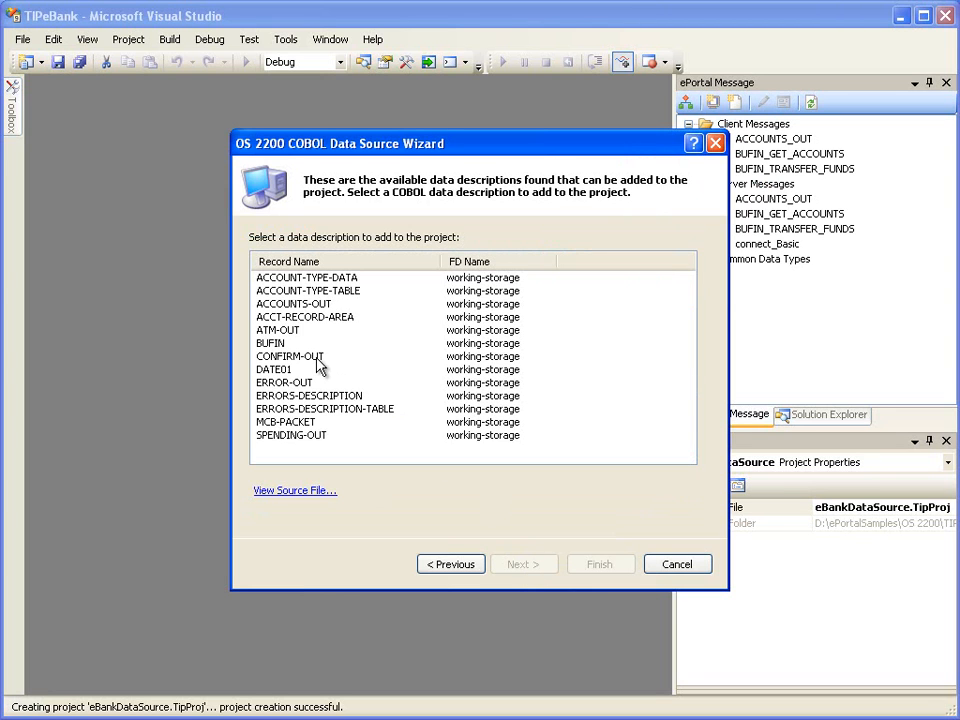
{"action": "left_click", "coordinate": [317, 362]}
{"action": "left_click", "coordinate": [519, 564]}
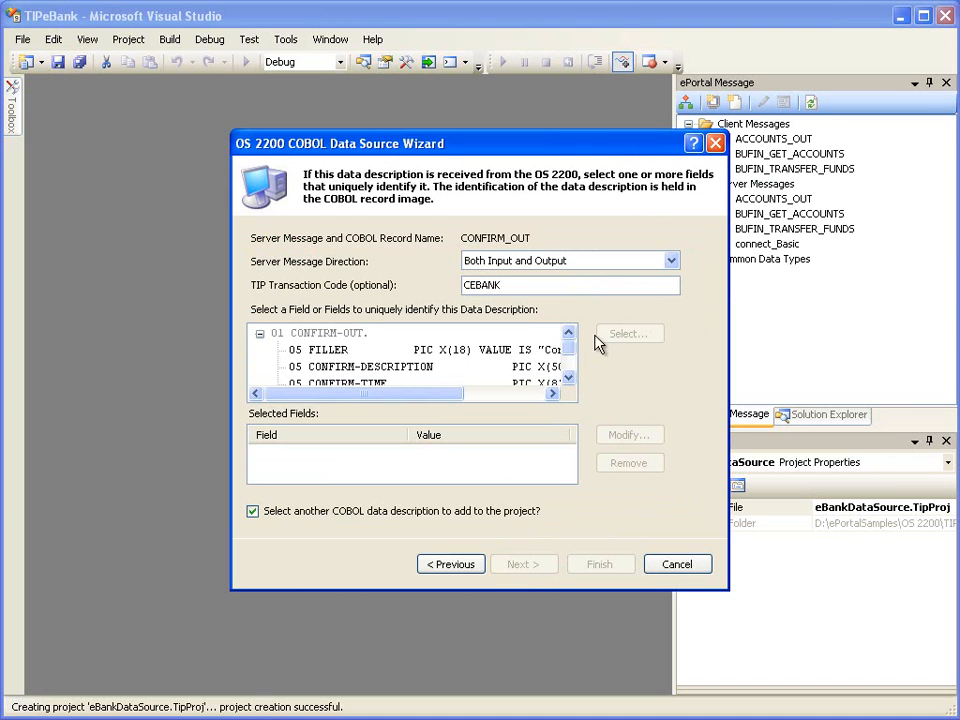
{"action": "left_click", "coordinate": [668, 261]}
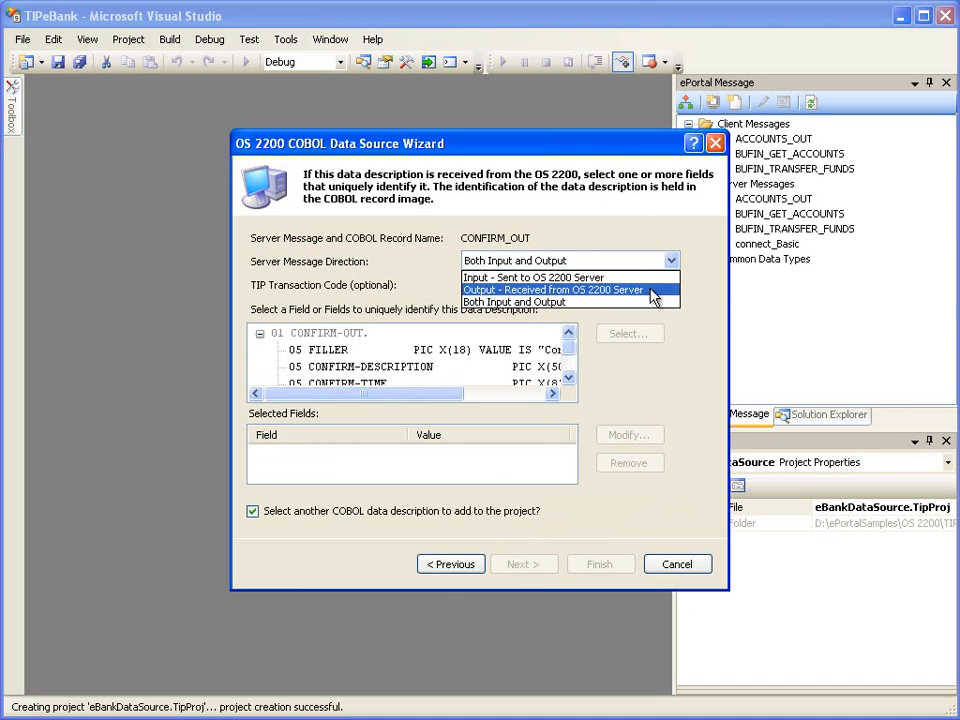
{"action": "left_click", "coordinate": [652, 290]}
{"action": "left_click", "coordinate": [605, 347]}
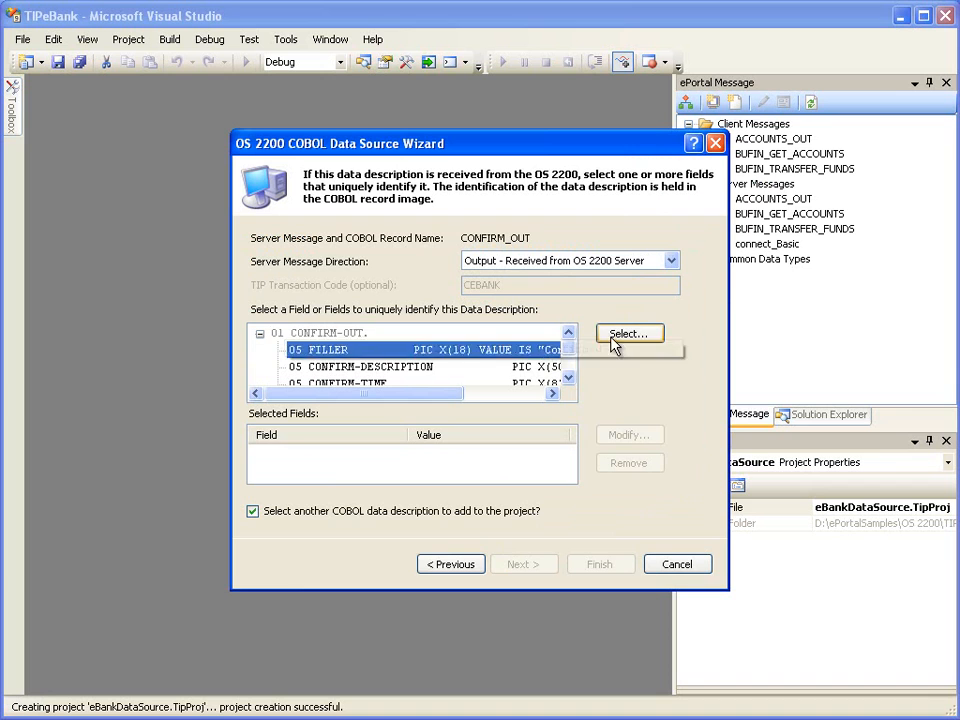
{"action": "left_click", "coordinate": [612, 336]}
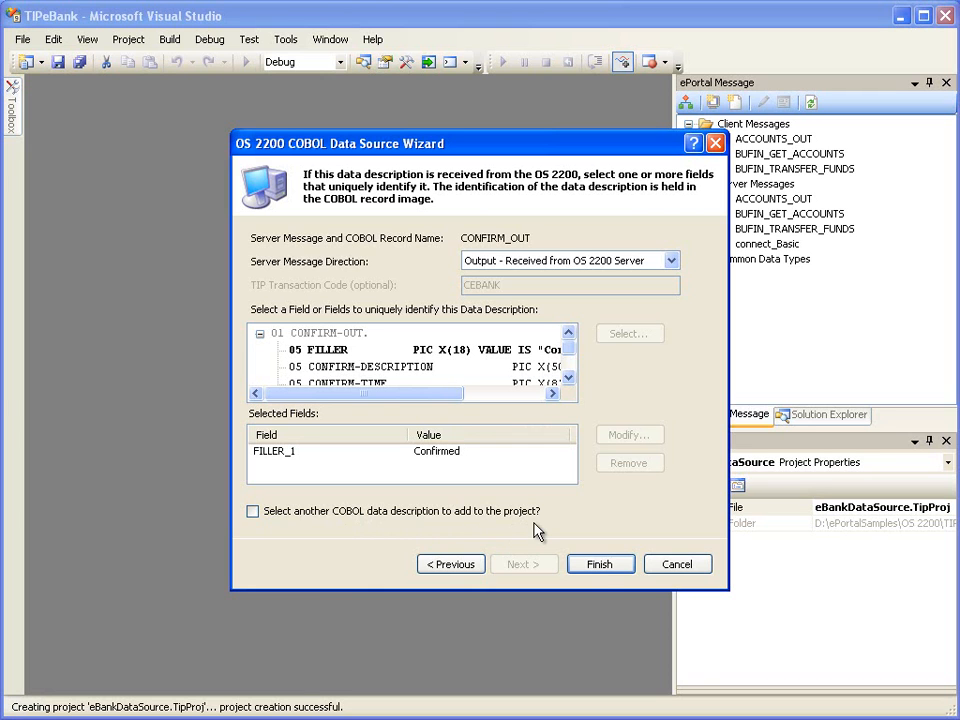
{"action": "left_click", "coordinate": [606, 567]}
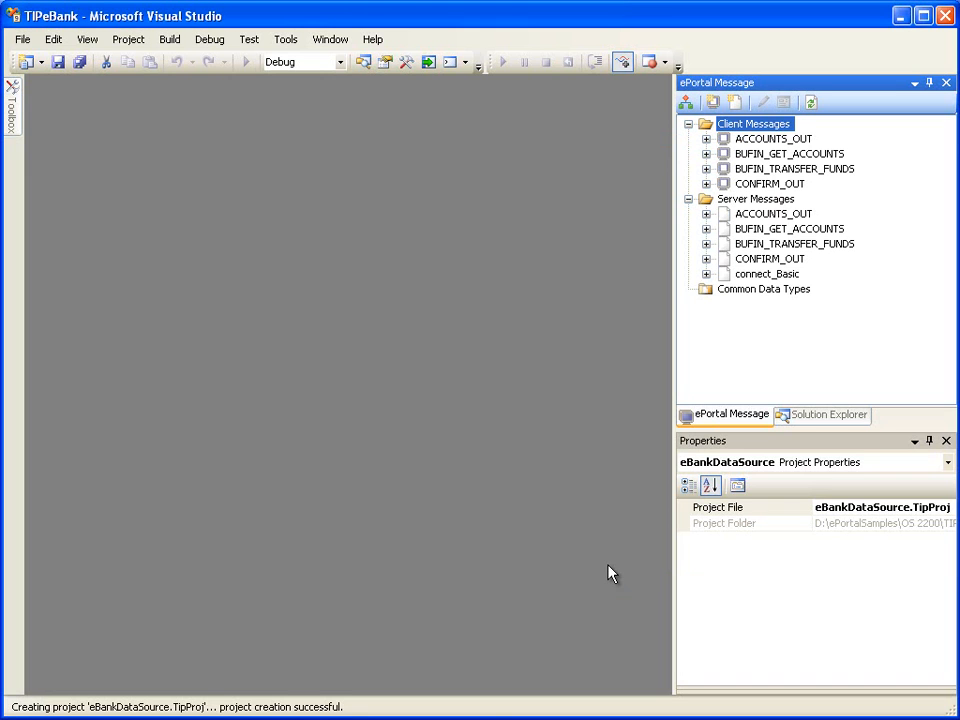
{"action": "left_click", "coordinate": [782, 200]}
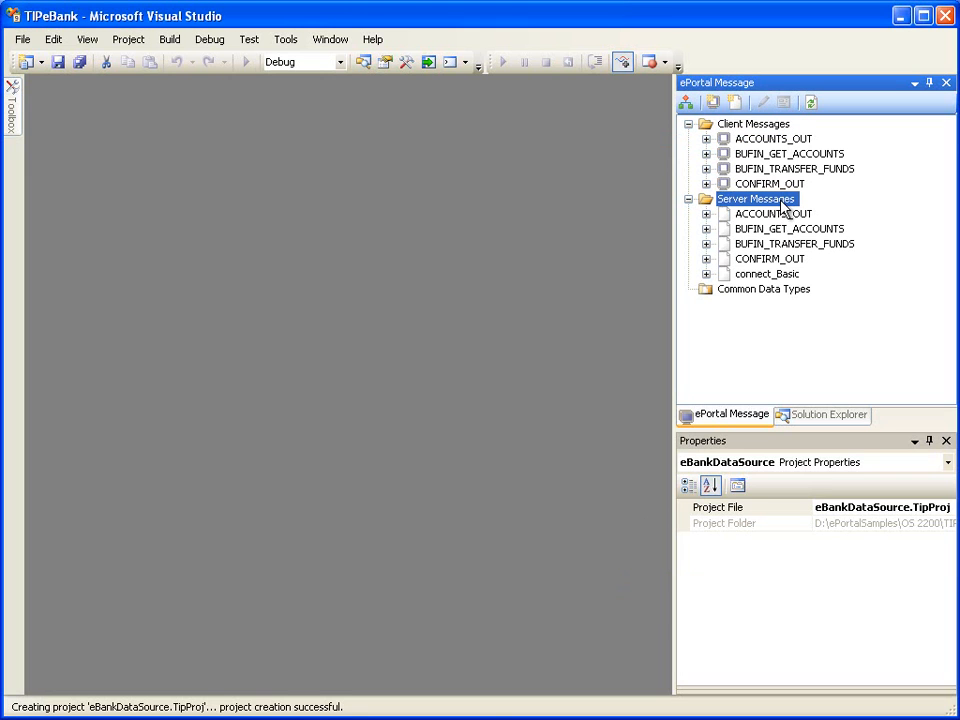
{"action": "left_click", "coordinate": [781, 126]}
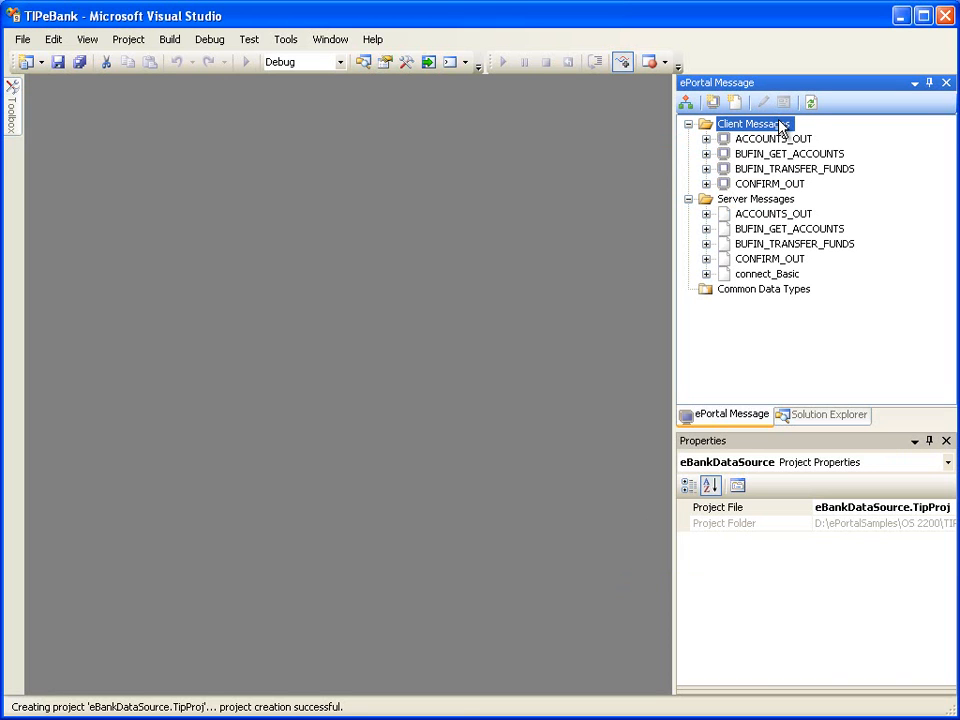